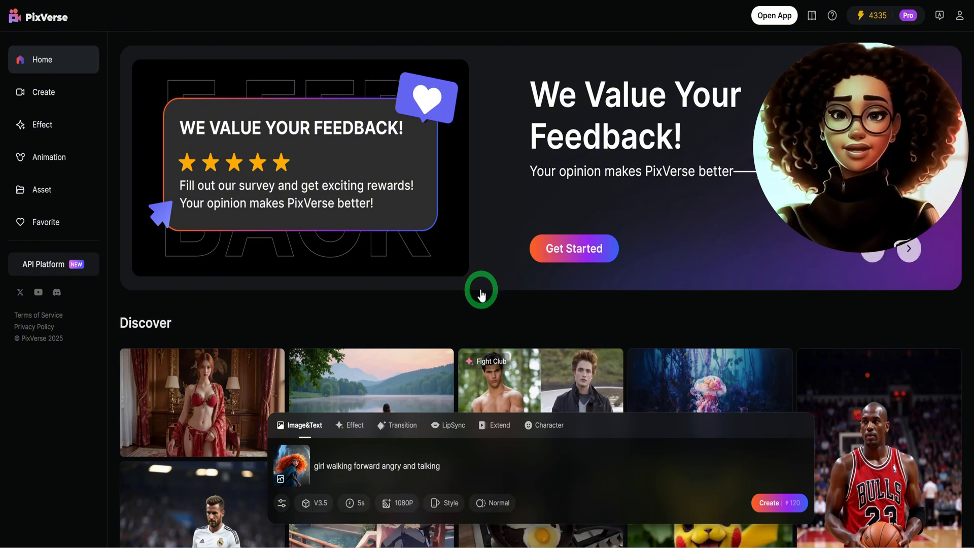
# Browse the Discover gallery of example videos on the home page.
pyautogui.scroll(-3, 482, 295)
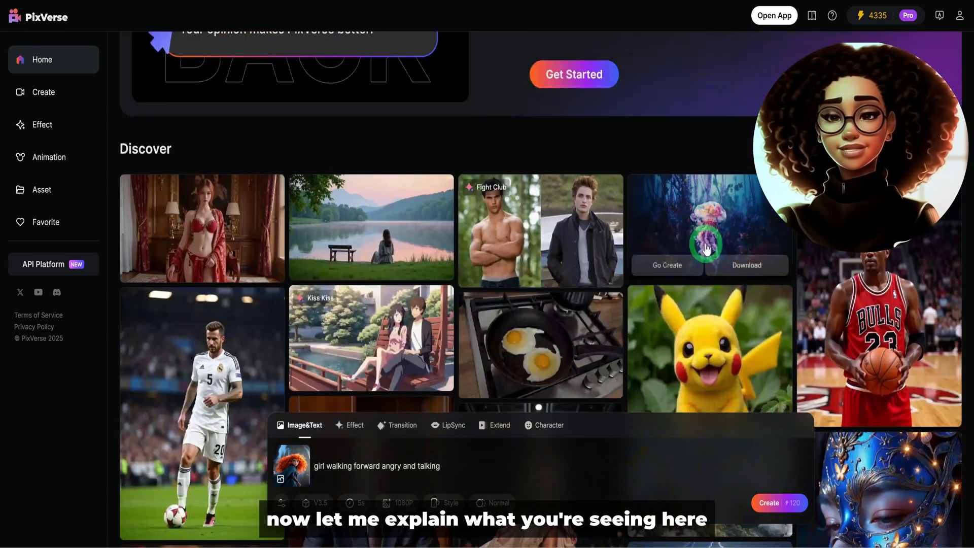
pyautogui.scroll(-3, 624, 243)
pyautogui.scroll(-3, 624, 243)
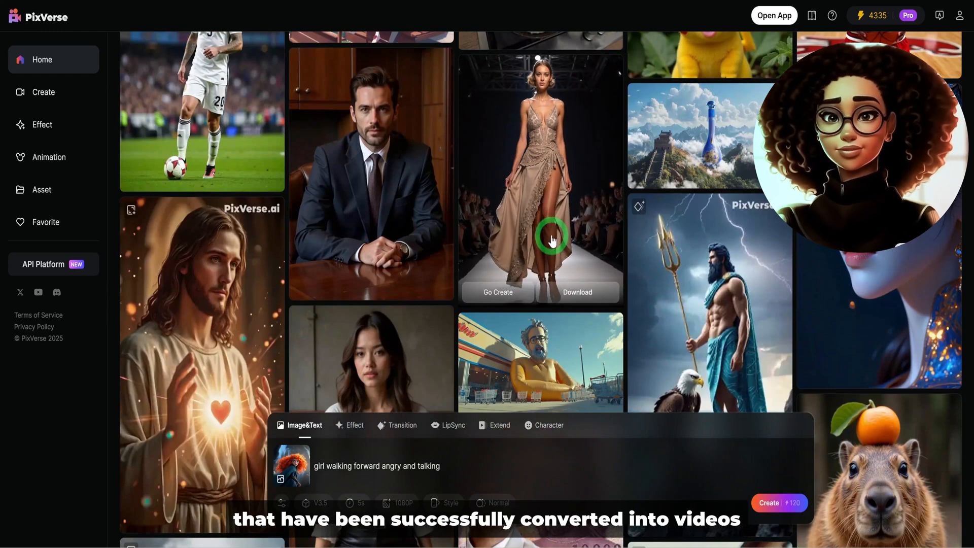
pyautogui.scroll(-6, 553, 241)
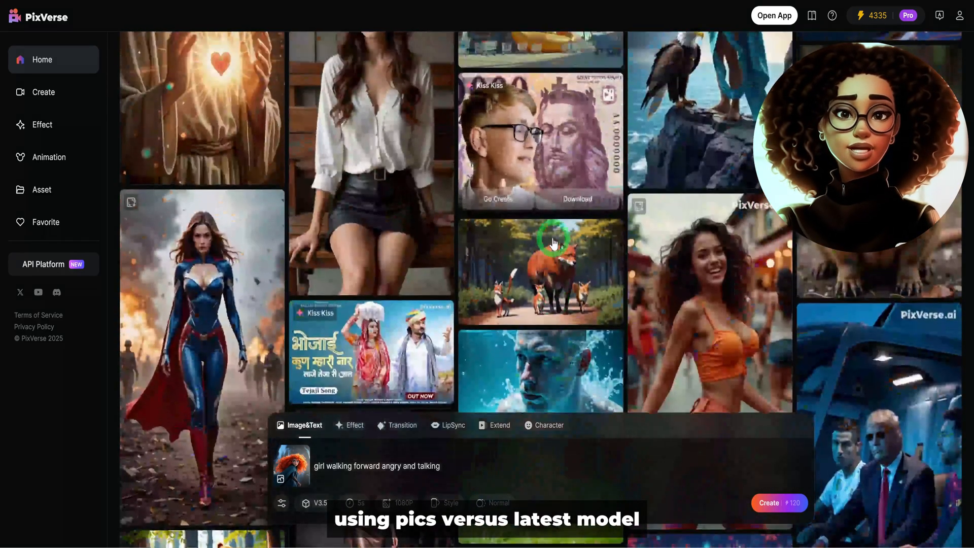
pyautogui.scroll(-2, 553, 244)
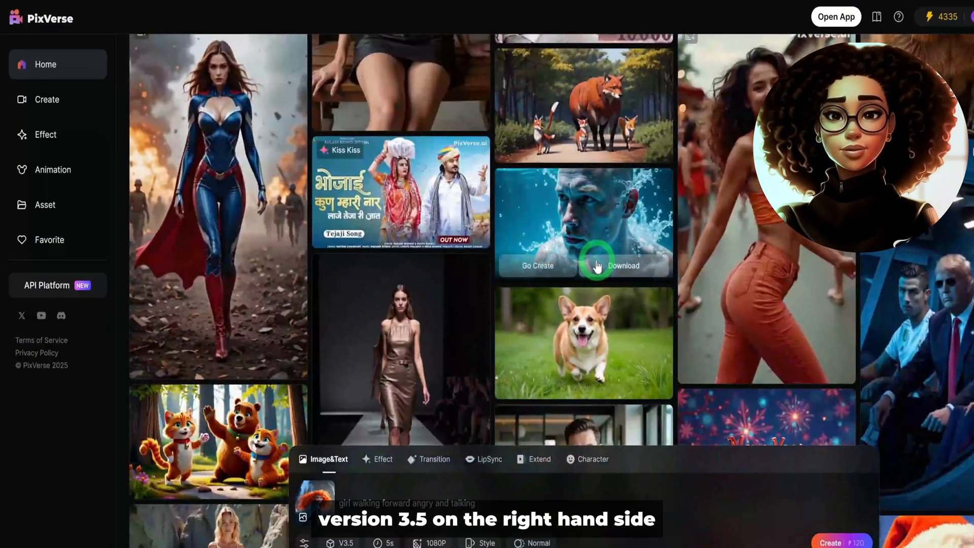
pyautogui.scroll(-1, 568, 252)
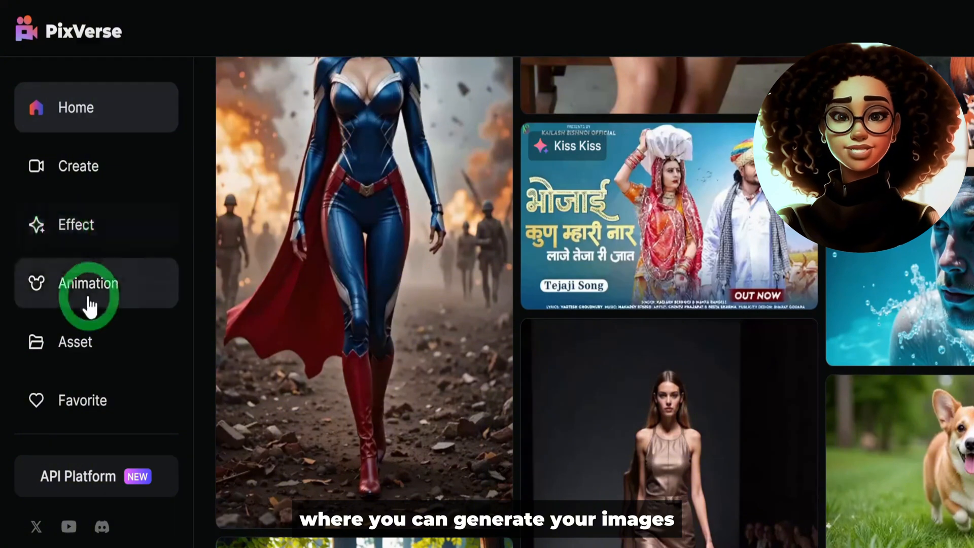
# View the trending effect templates and the available animation styles.
pyautogui.click(81, 231)
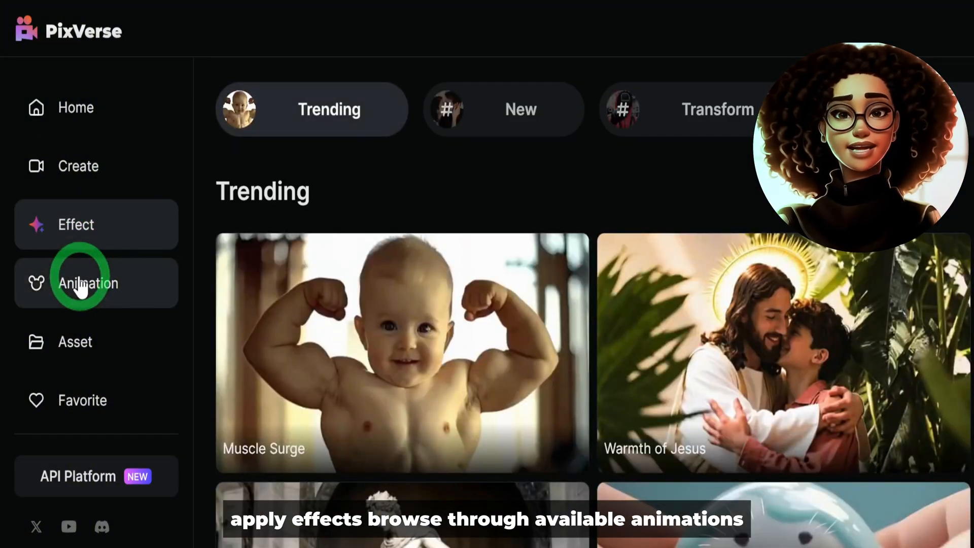
pyautogui.click(81, 286)
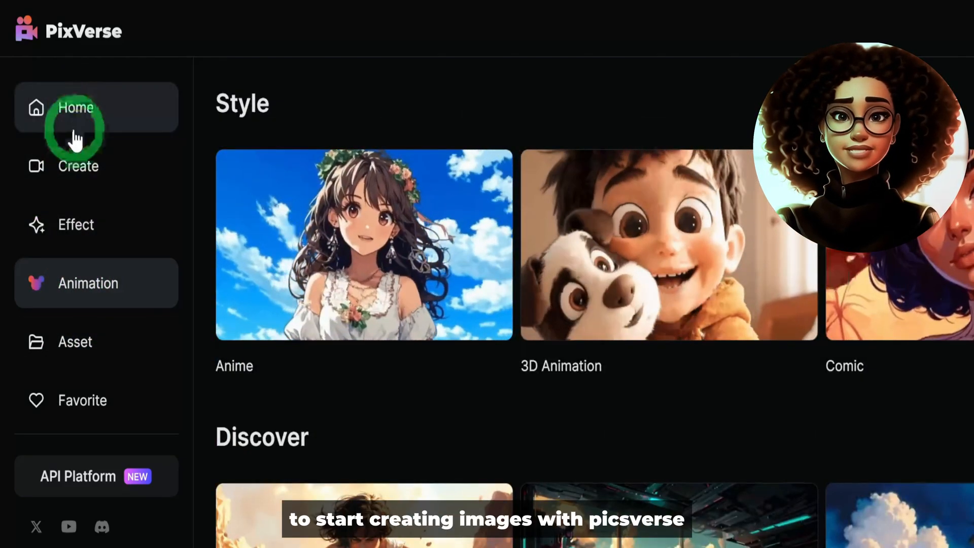
# Open the Create page and look through the previously generated videos.
pyautogui.click(104, 161)
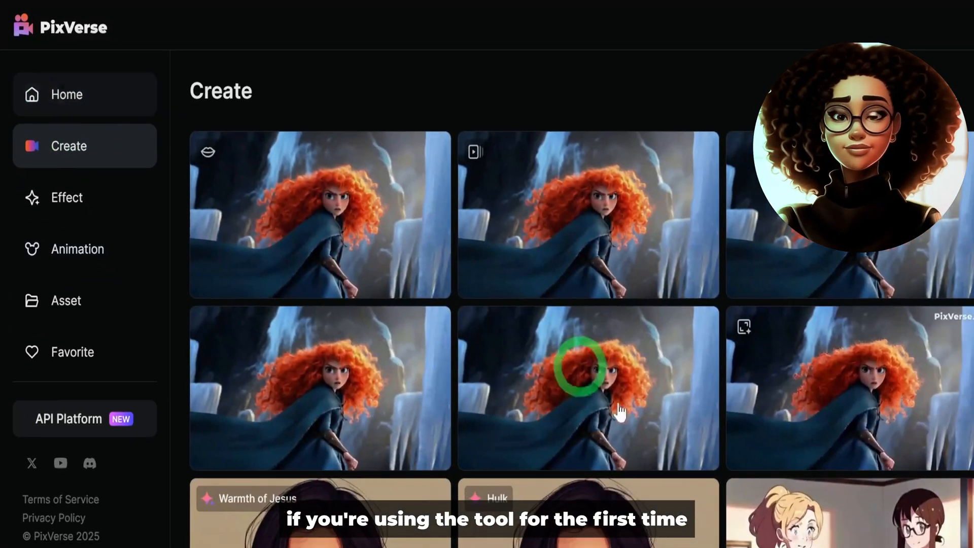
pyautogui.scroll(-5, 855, 536)
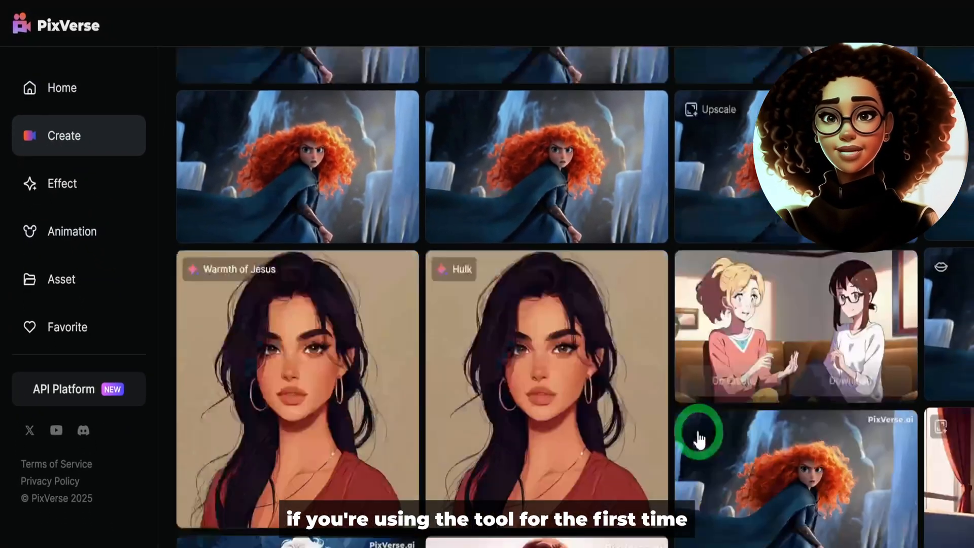
pyautogui.scroll(-1, 699, 437)
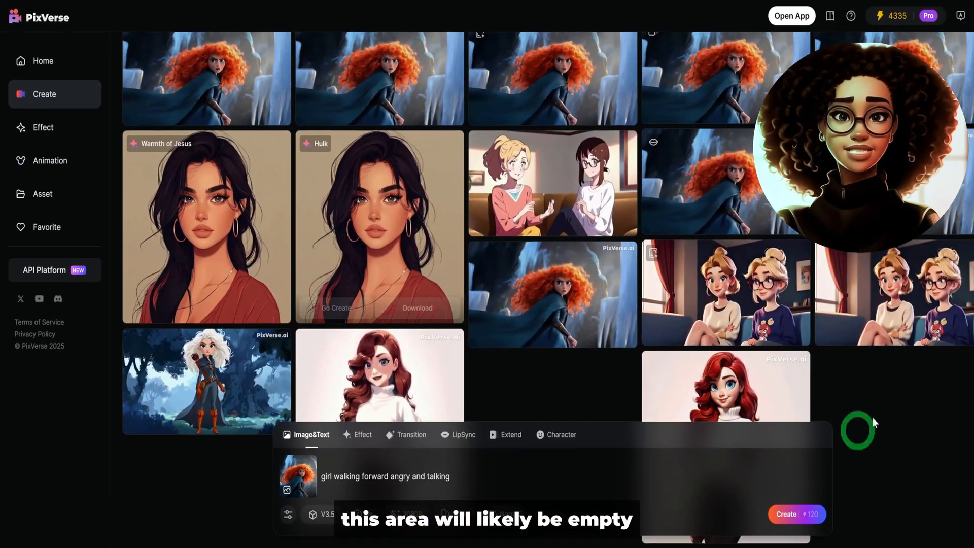
pyautogui.scroll(5, 874, 422)
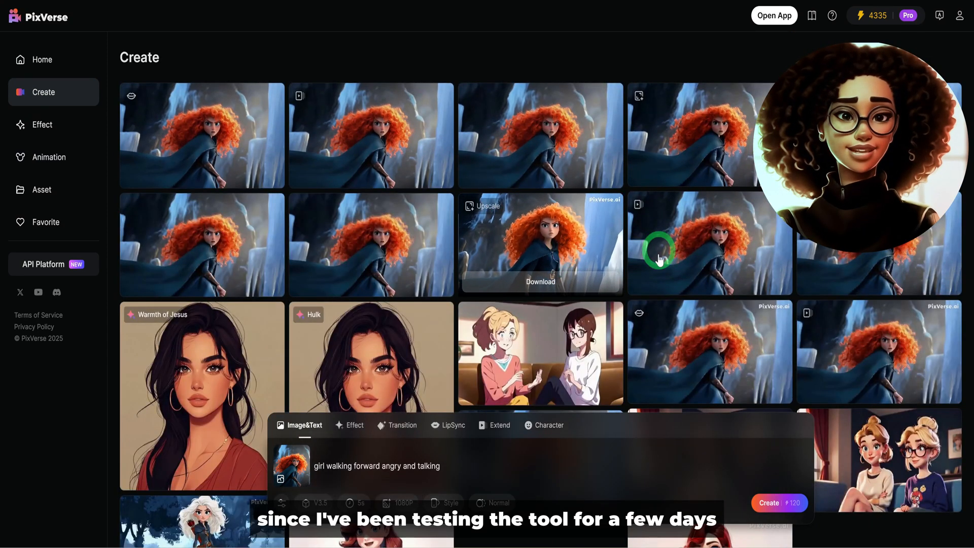
pyautogui.scroll(-5, 803, 322)
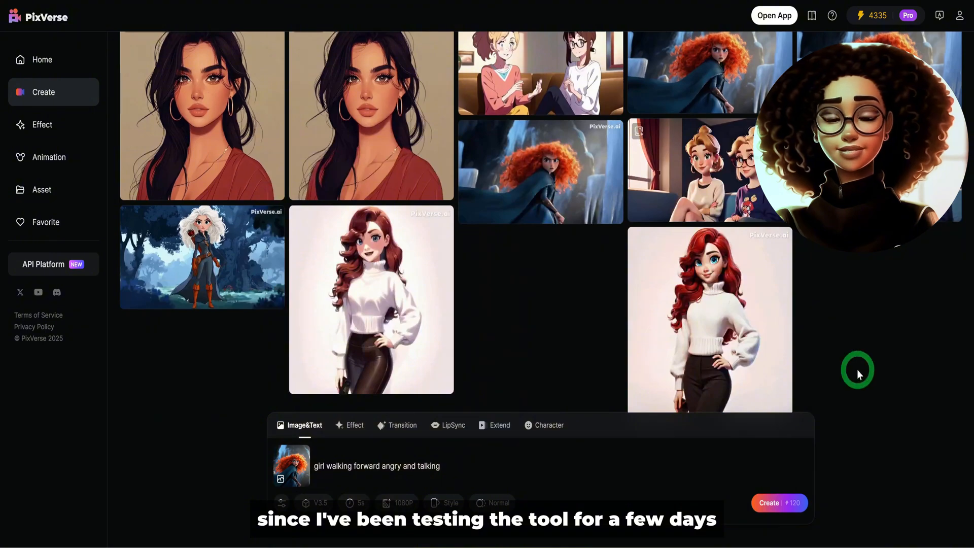
pyautogui.scroll(5, 856, 365)
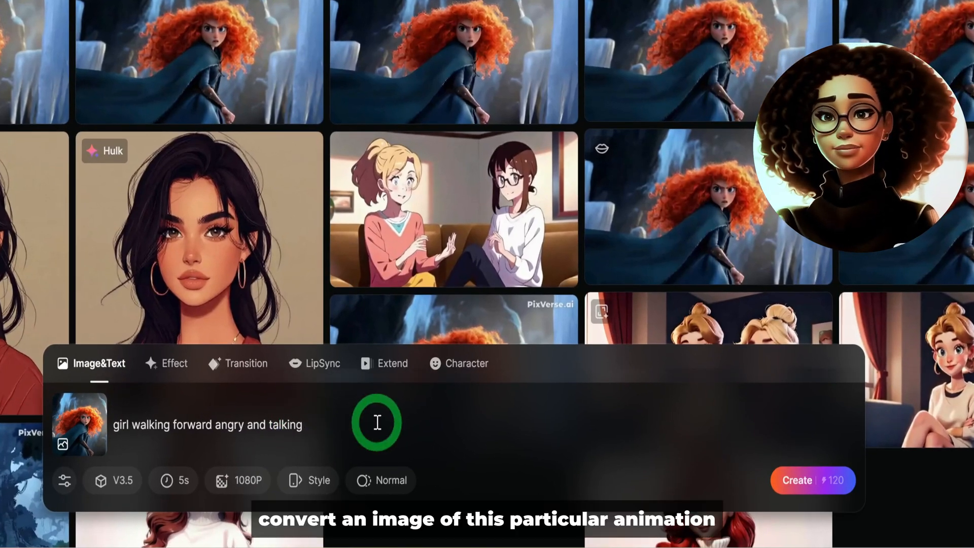
# Preview the red-haired girl source image in Image&Text mode and choose model V3.5.
pyautogui.click(81, 426)
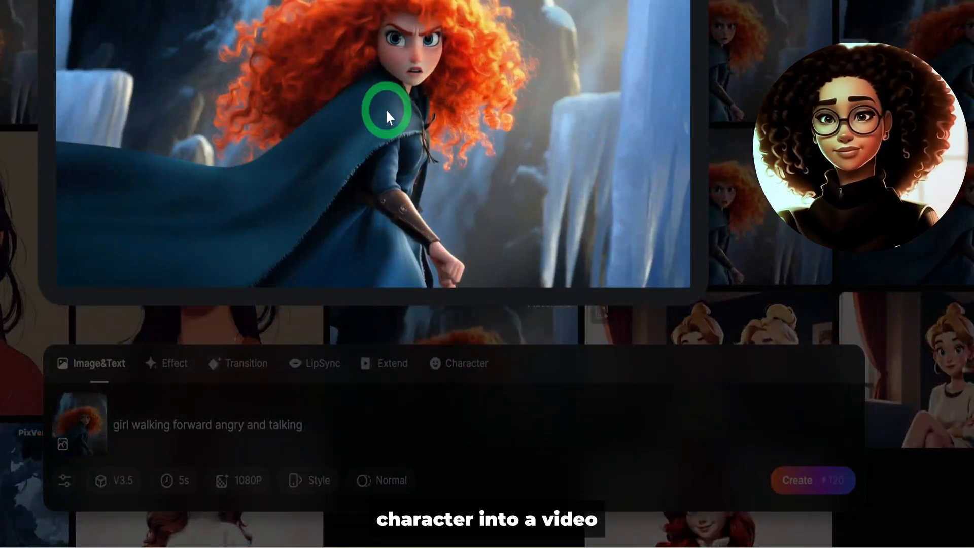
pyautogui.click(98, 375)
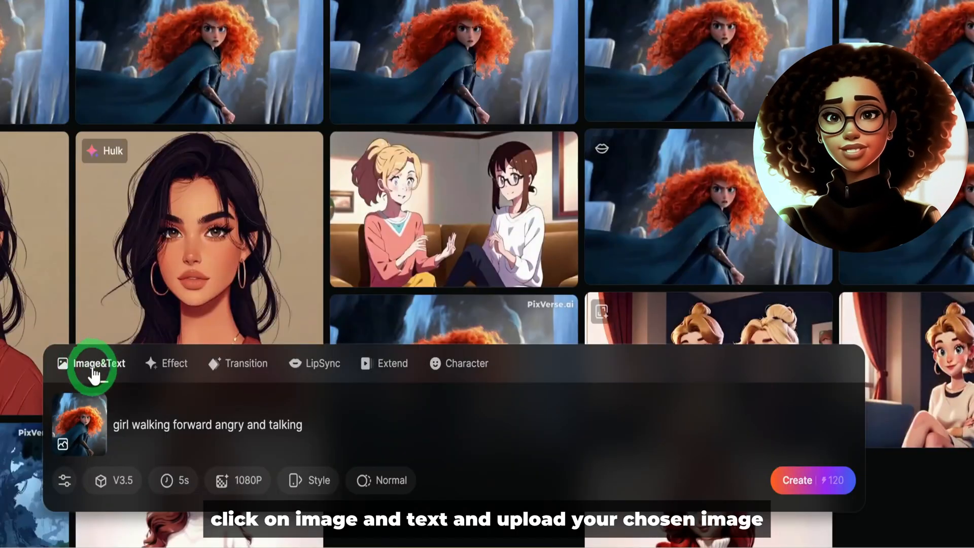
pyautogui.click(109, 484)
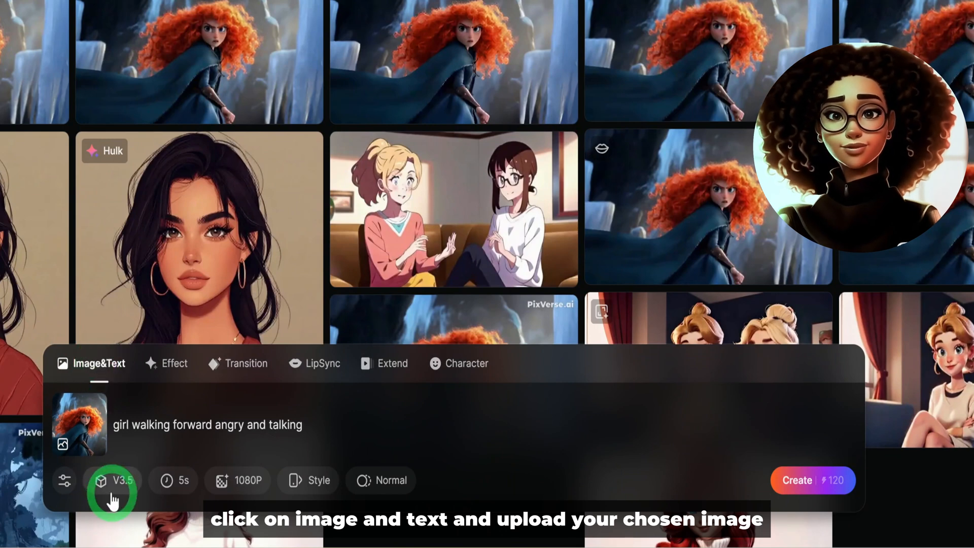
pyautogui.click(110, 399)
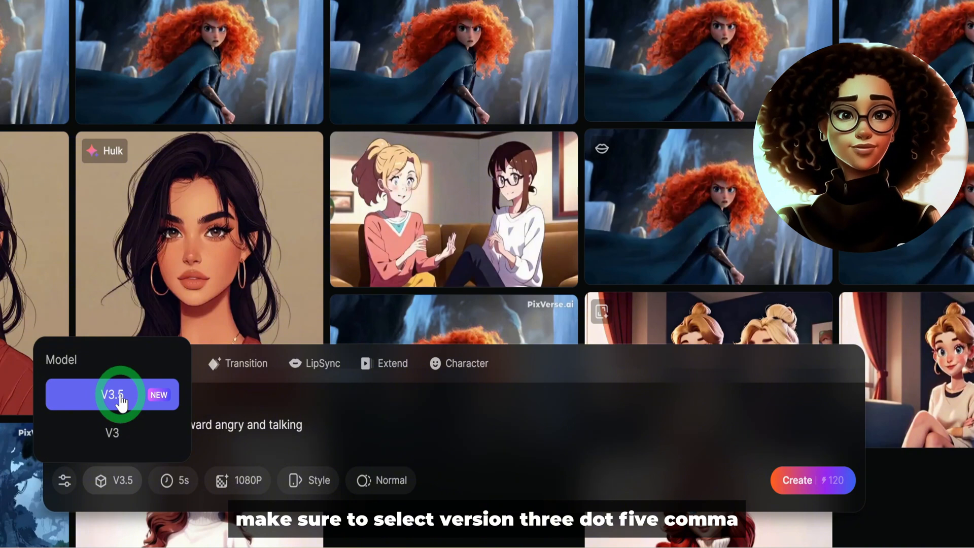
pyautogui.click(121, 399)
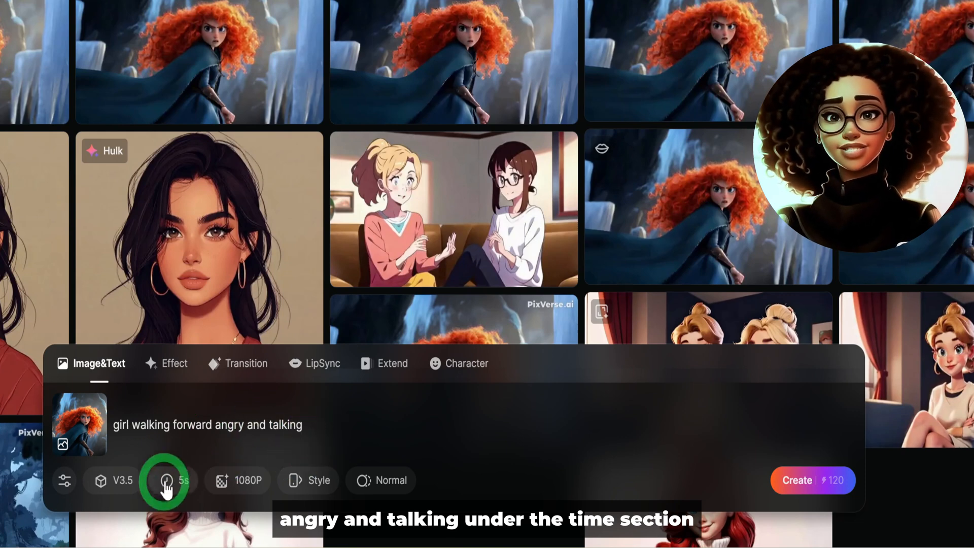
# Set the video's duration to 5s and its resolution to 1080P.
pyautogui.click(179, 487)
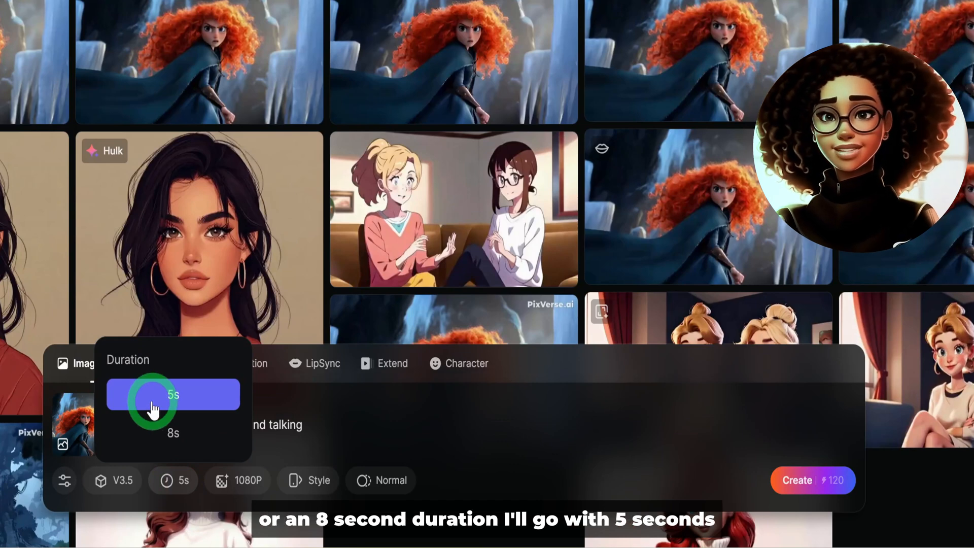
pyautogui.click(203, 409)
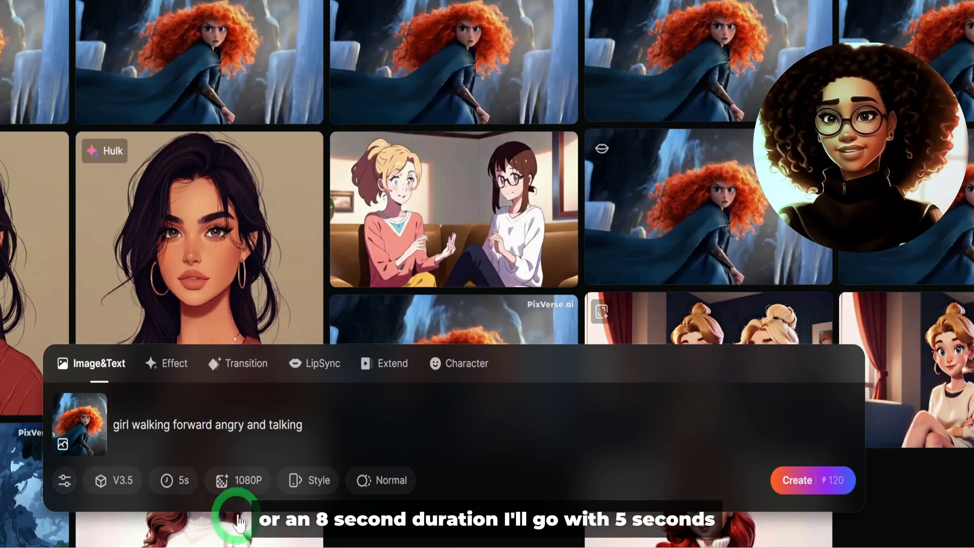
pyautogui.click(249, 482)
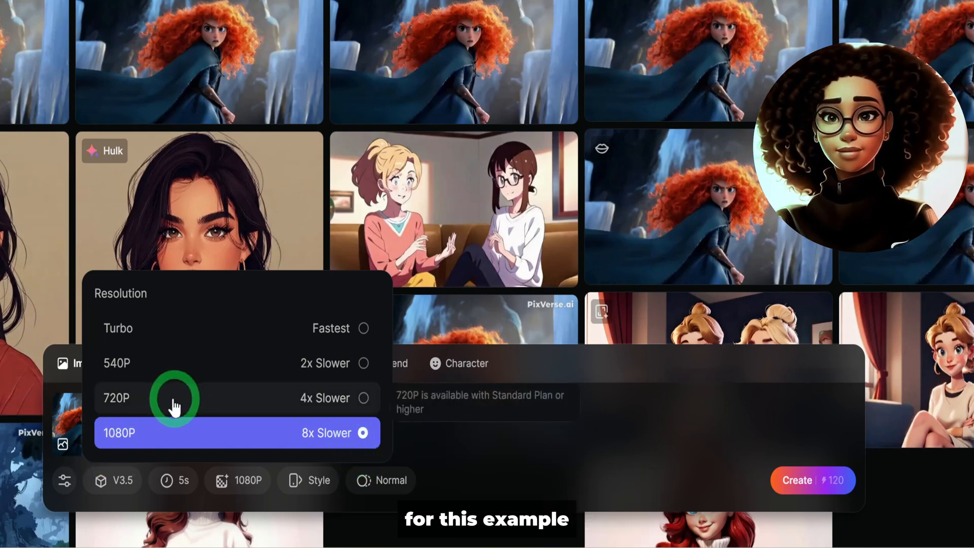
pyautogui.click(154, 437)
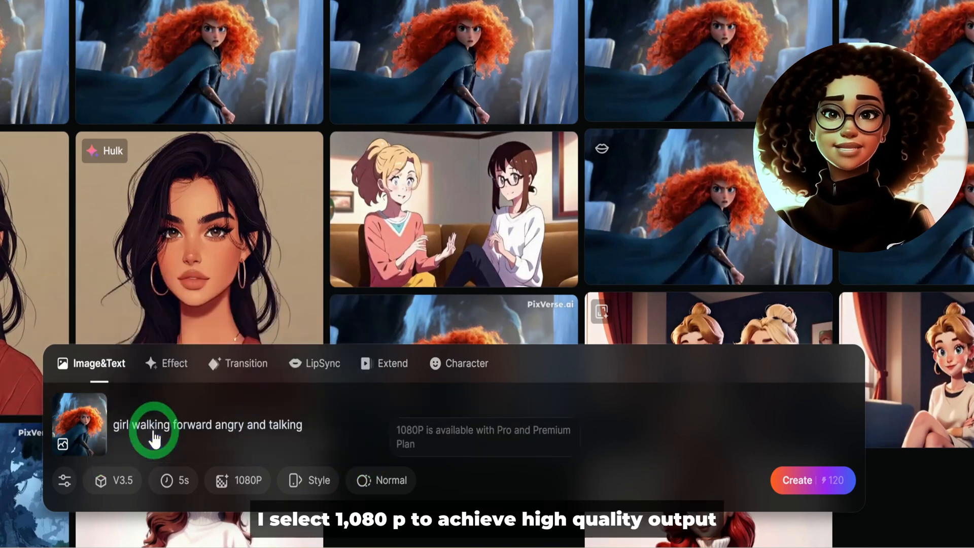
# Check the style and motion mode options, keep Normal without any style, and generate the video.
pyautogui.click(311, 483)
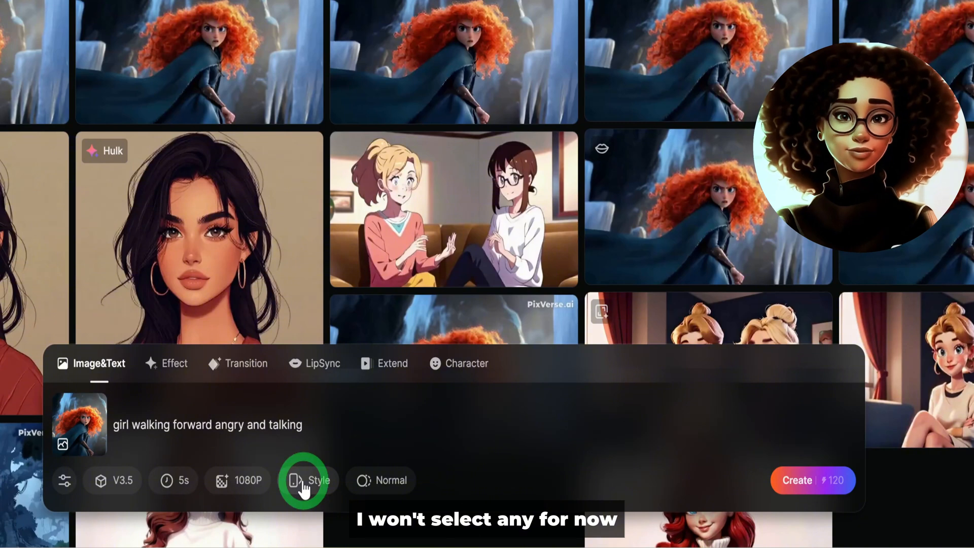
pyautogui.click(388, 481)
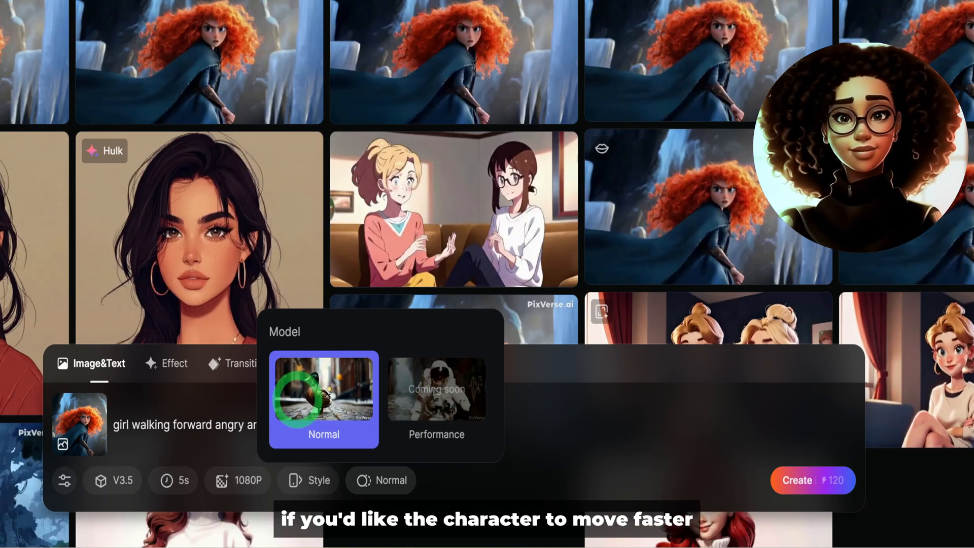
pyautogui.click(553, 439)
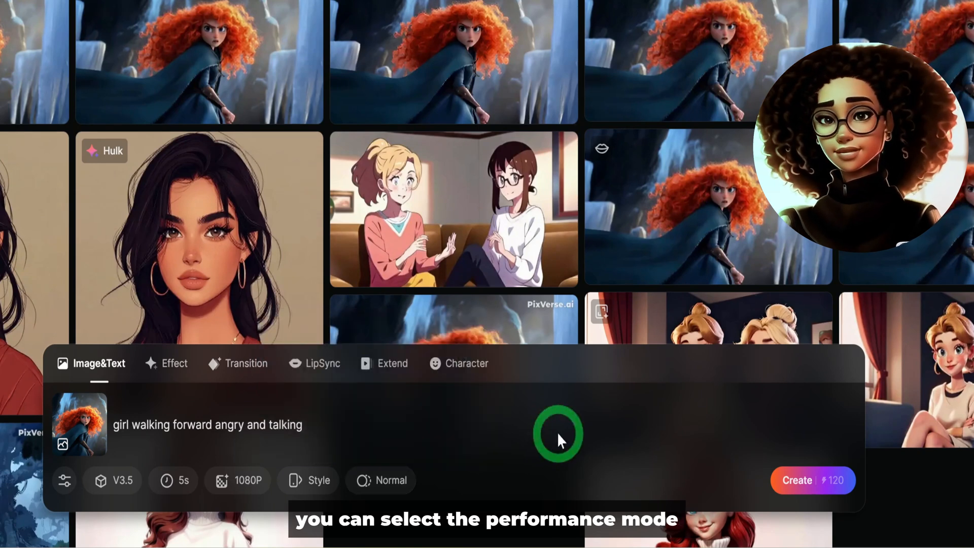
pyautogui.click(807, 482)
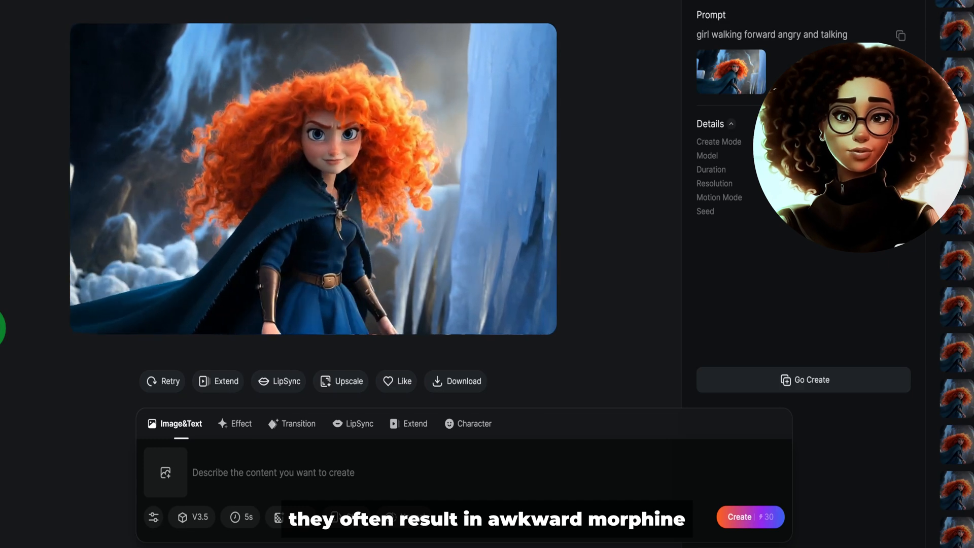
# Extend the generated clip using the prompt "girl continued talking".
pyautogui.moveTo(81, 274)
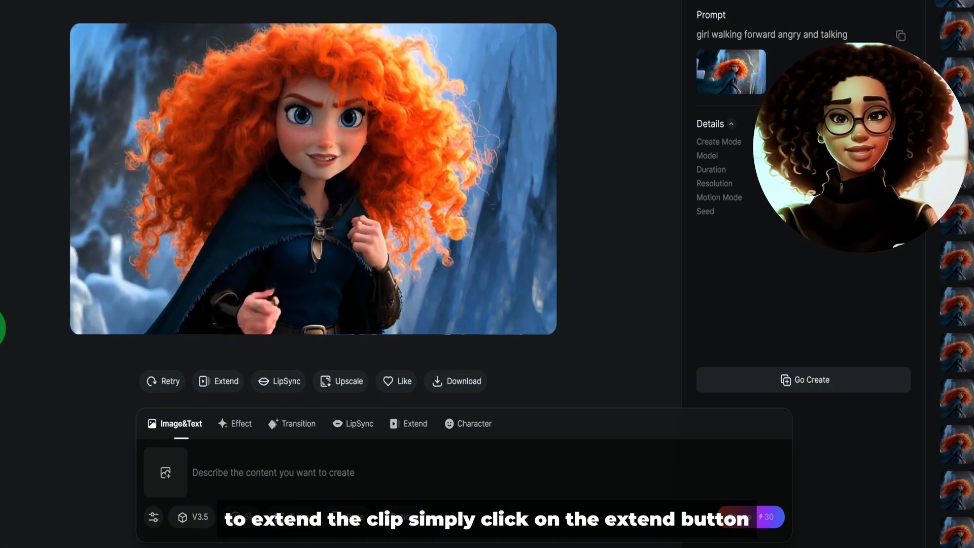
pyautogui.click(223, 382)
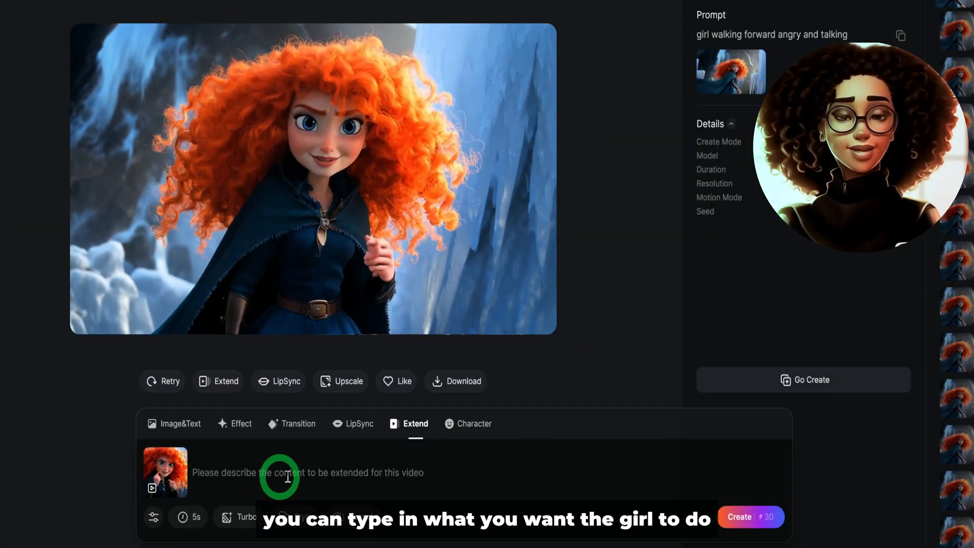
pyautogui.click(306, 475)
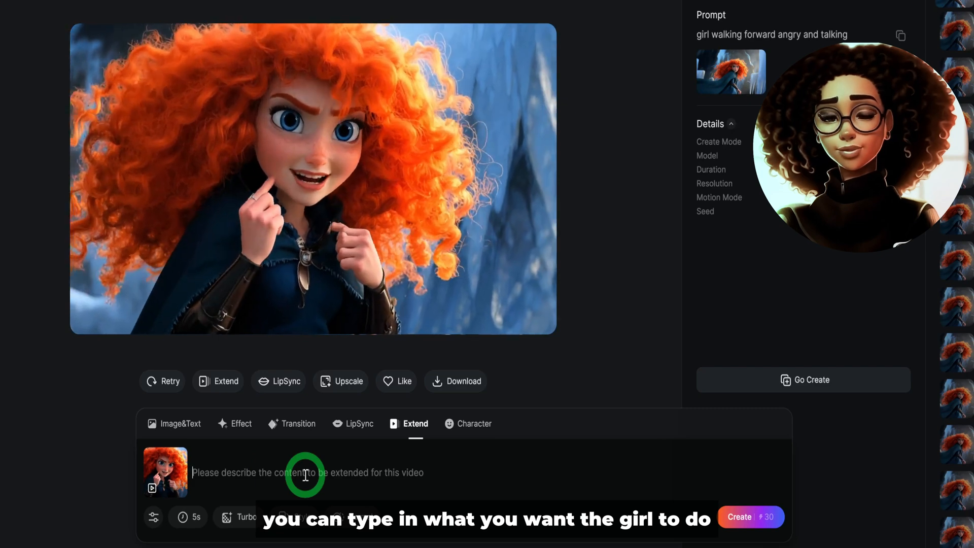
pyautogui.write('gir')
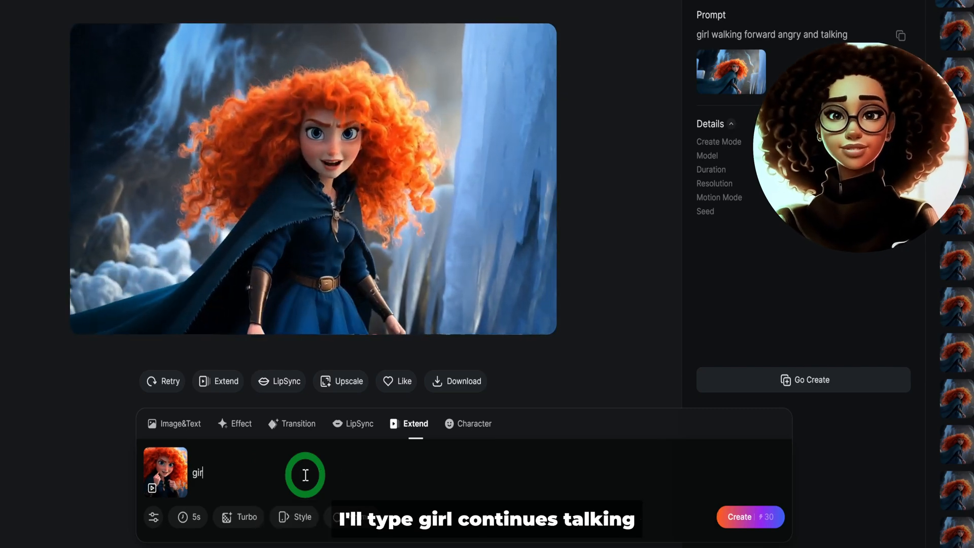
pyautogui.write('l con')
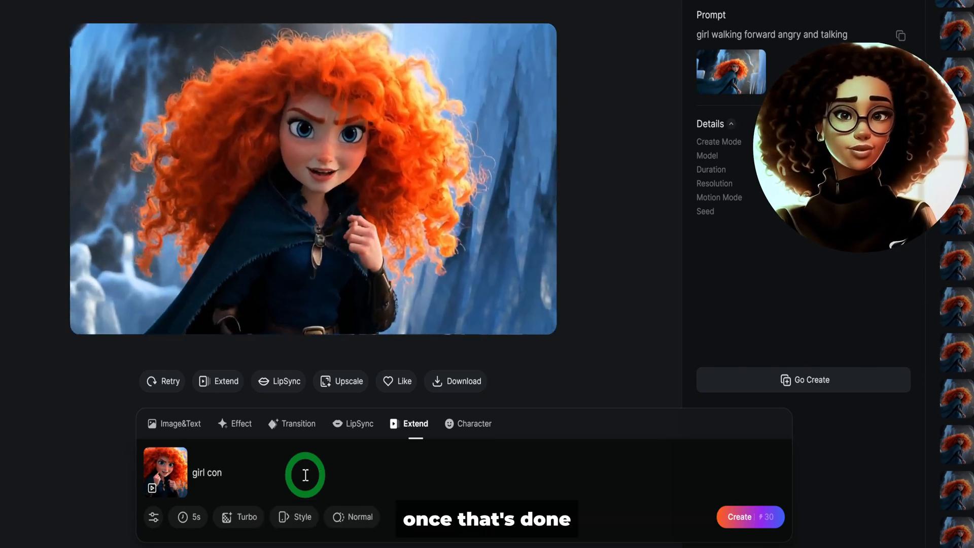
pyautogui.write('i')
pyautogui.write('inued talking')
pyautogui.click(739, 518)
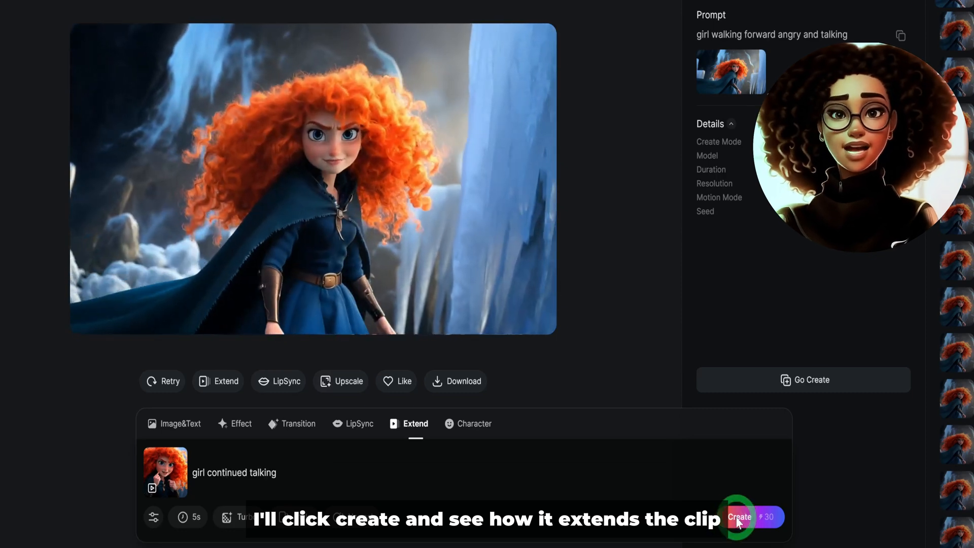
# Play the extended clip and enter its LipSync lines "I know who i am. do you?. I am princess maya of the crystal kingdom".
pyautogui.click(83, 320)
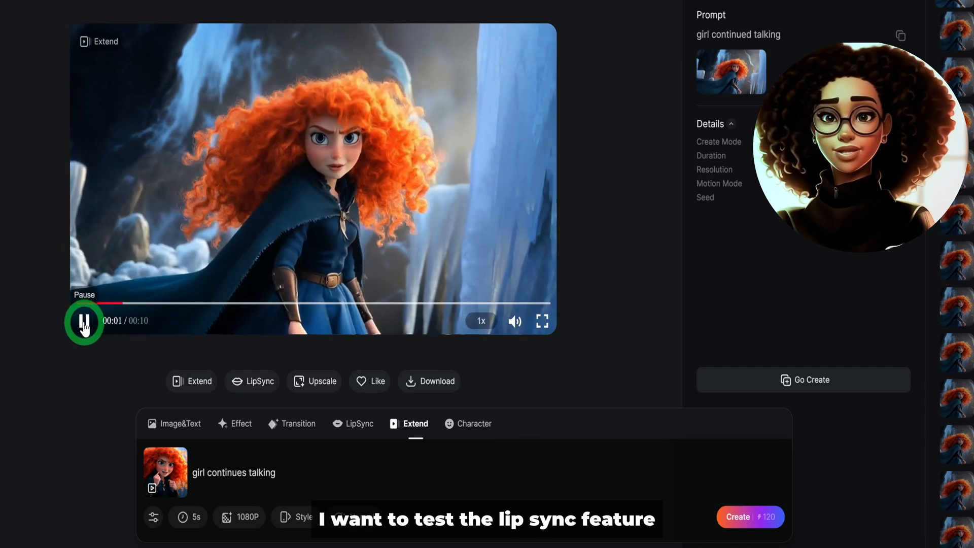
pyautogui.click(260, 381)
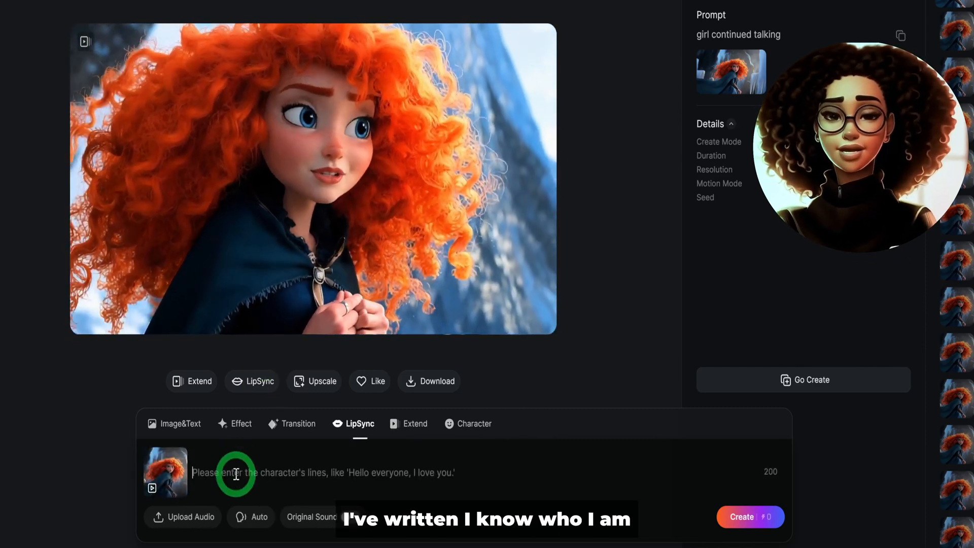
pyautogui.write('I know who i am. do you?. I am princess maya of the crystal kingdom')
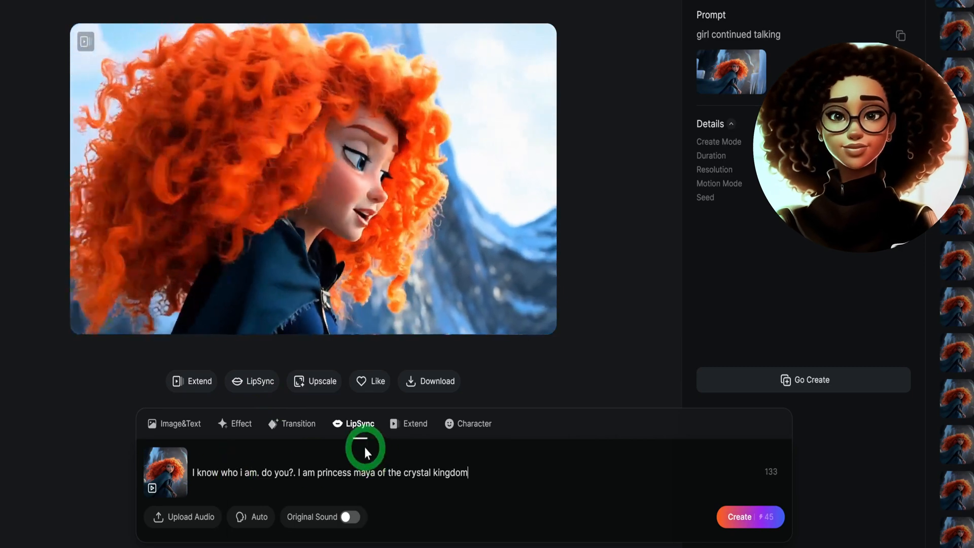
# Choose the Emily voice for the LipSync lines and generate the lip-synced video.
pyautogui.click(194, 474)
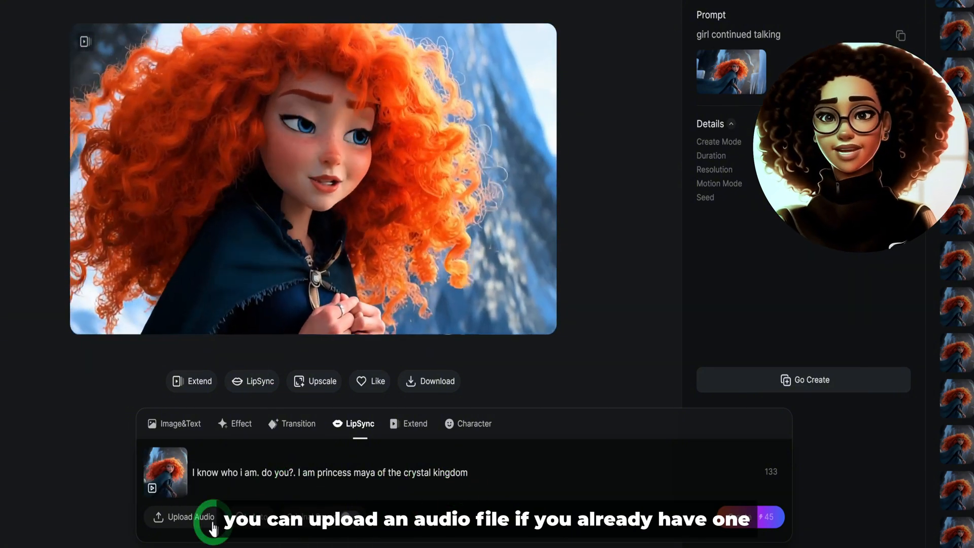
pyautogui.moveTo(203, 525)
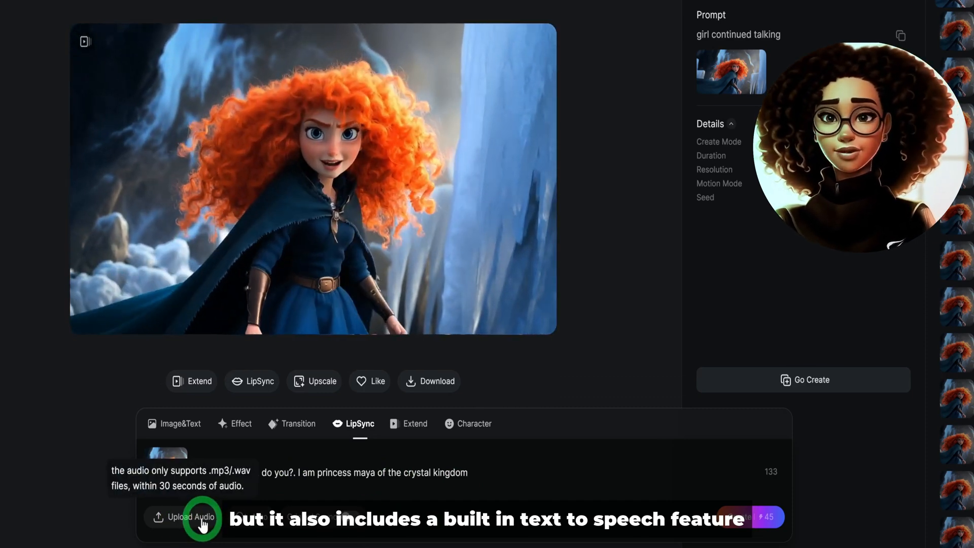
pyautogui.click(255, 515)
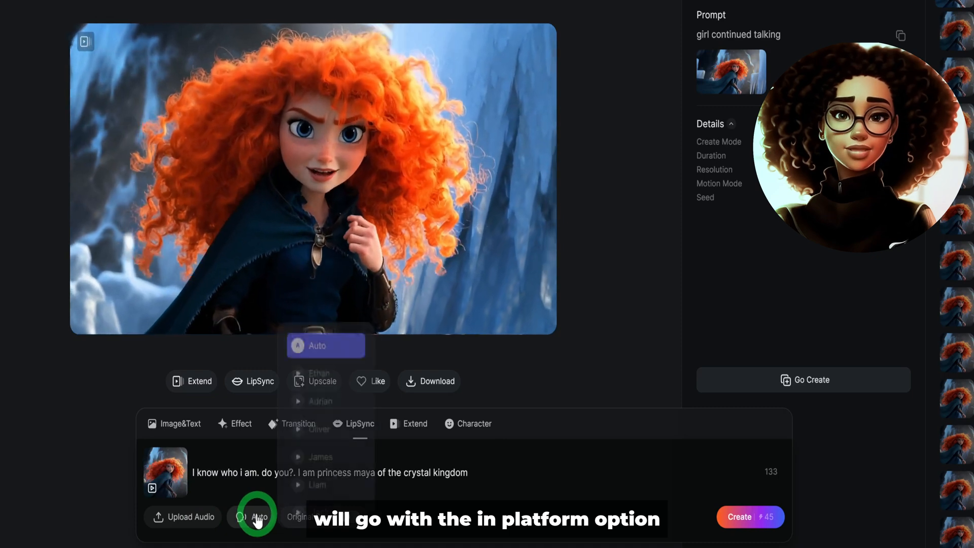
pyautogui.scroll(-3, 301, 487)
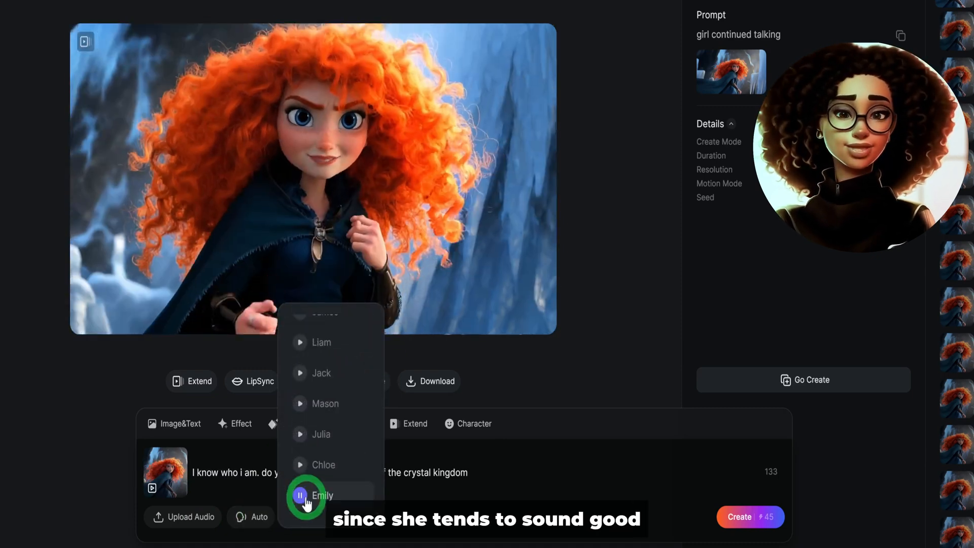
pyautogui.click(324, 497)
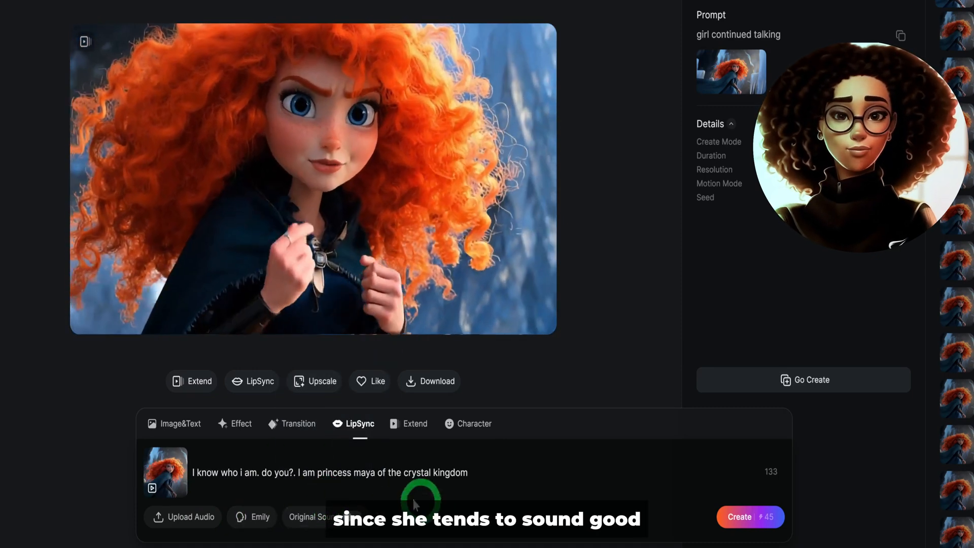
pyautogui.click(739, 519)
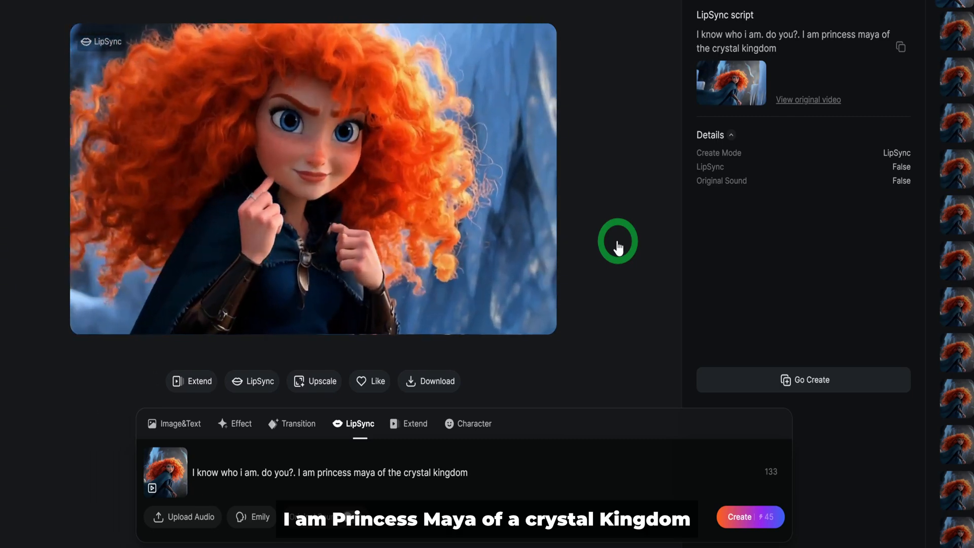
# Play the lip-synced clip and open the Transition creation mode.
pyautogui.click(87, 323)
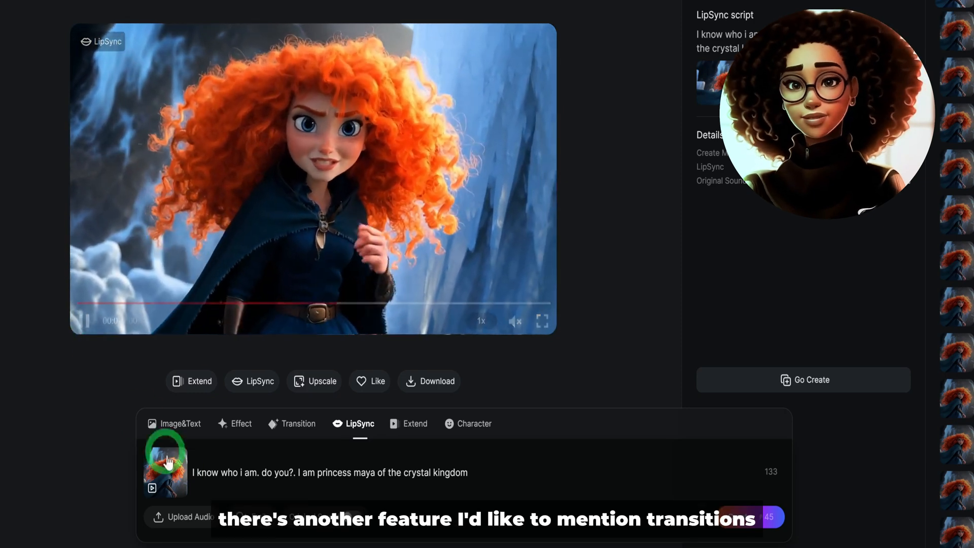
pyautogui.click(308, 435)
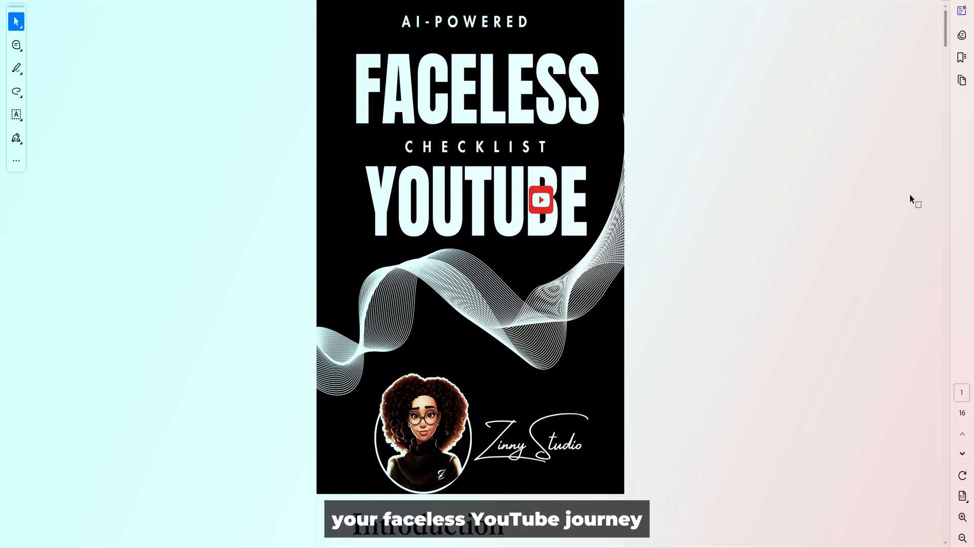
# Switch to the AI-Powered Faceless YouTube Checklist document and look through its cover and introduction.
pyautogui.scroll(-3, 911, 199)
pyautogui.scroll(-4, 911, 200)
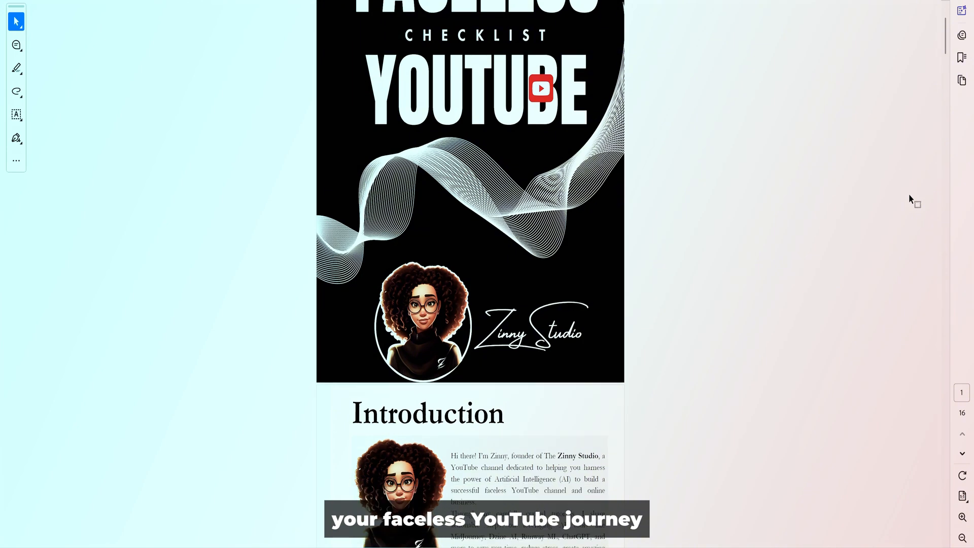
pyautogui.scroll(-15, 907, 206)
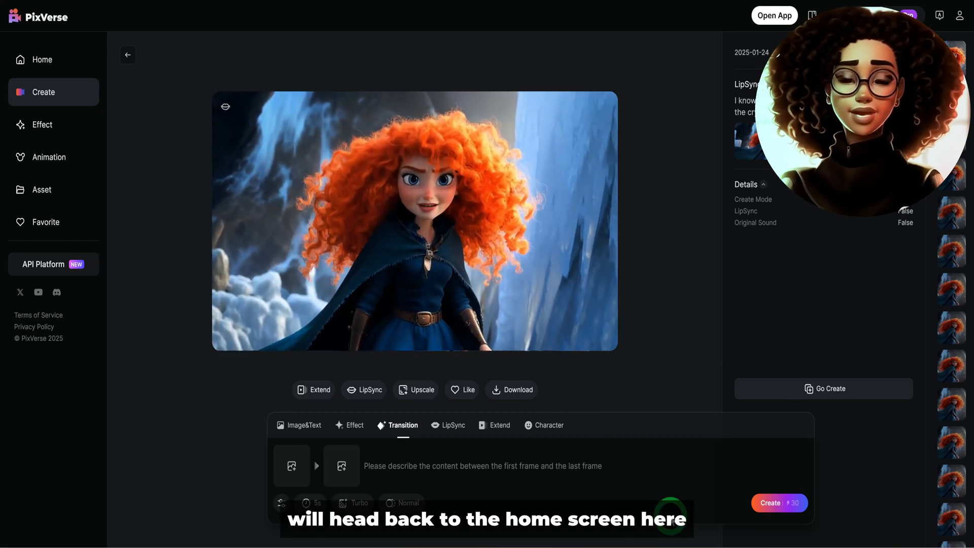
# Return to PixVerse's creation overview and enter a text prompt describing two cartoon girls in sweatpants and a sweatshirt relaxing in a living room watching tv.
pyautogui.click(128, 54)
pyautogui.scroll(-3, 326, 413)
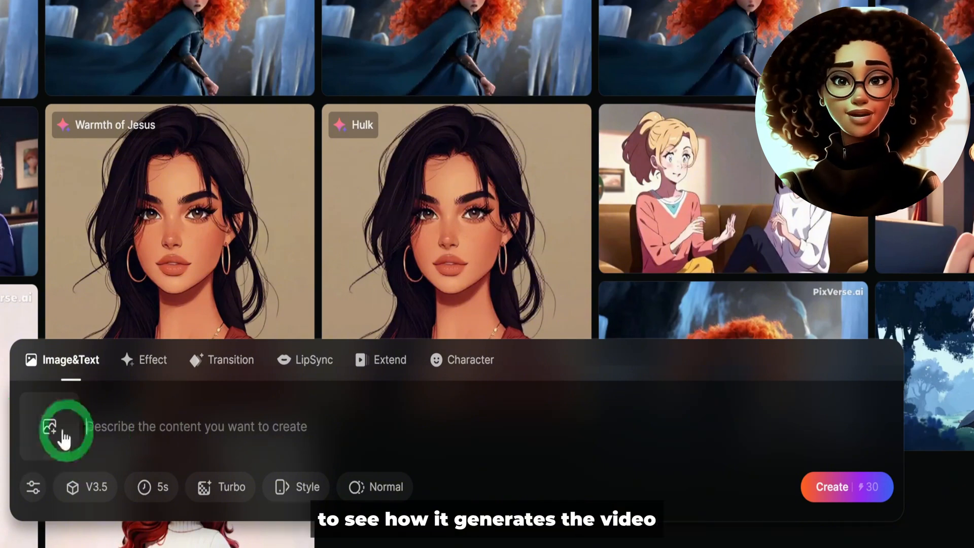
pyautogui.click(155, 430)
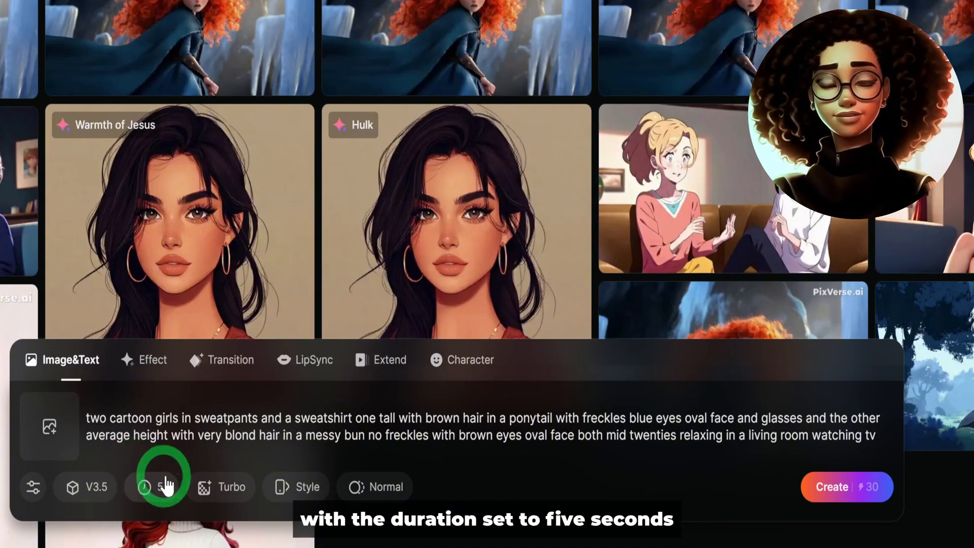
# Set the resolution to 1080P and the style to 3D Animation, keep Normal motion, and generate the video of the cartoon girls.
pyautogui.click(214, 489)
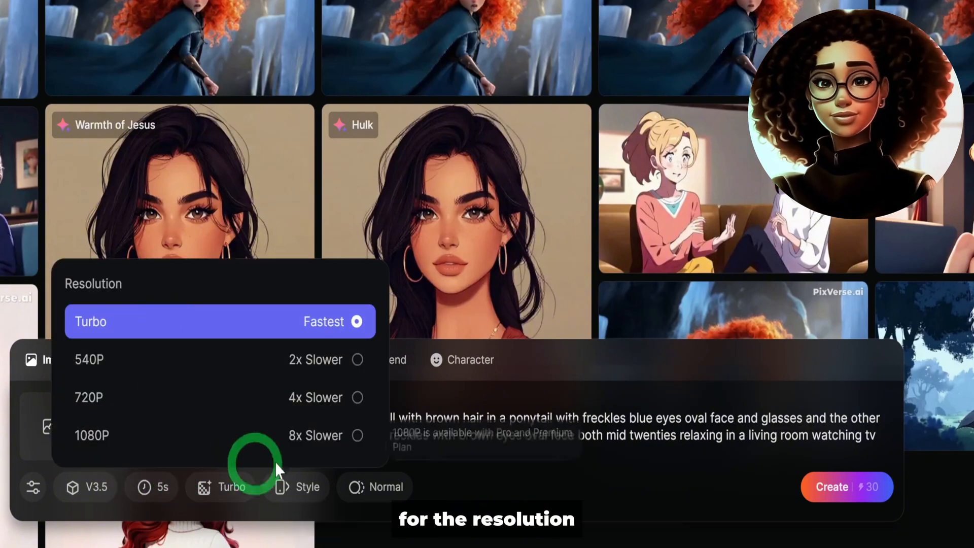
pyautogui.click(357, 435)
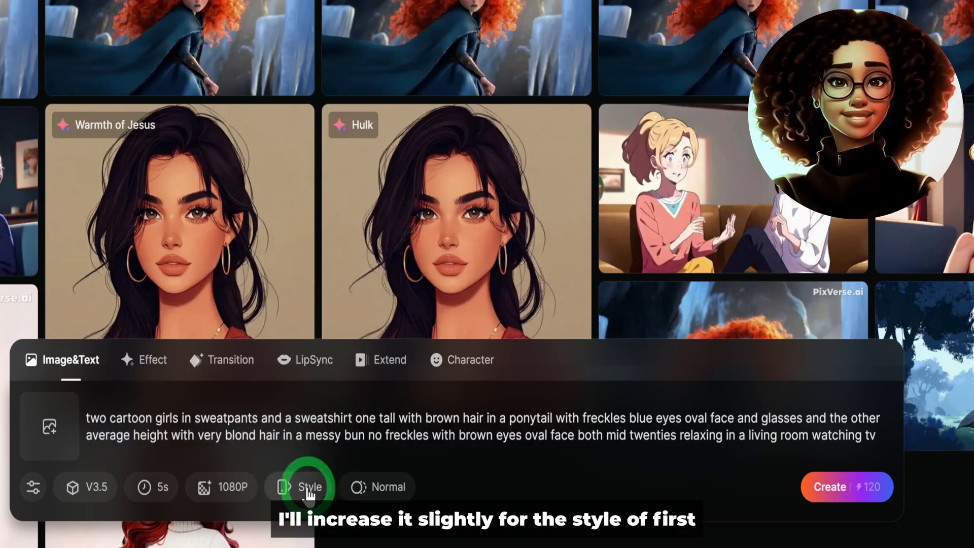
pyautogui.click(301, 488)
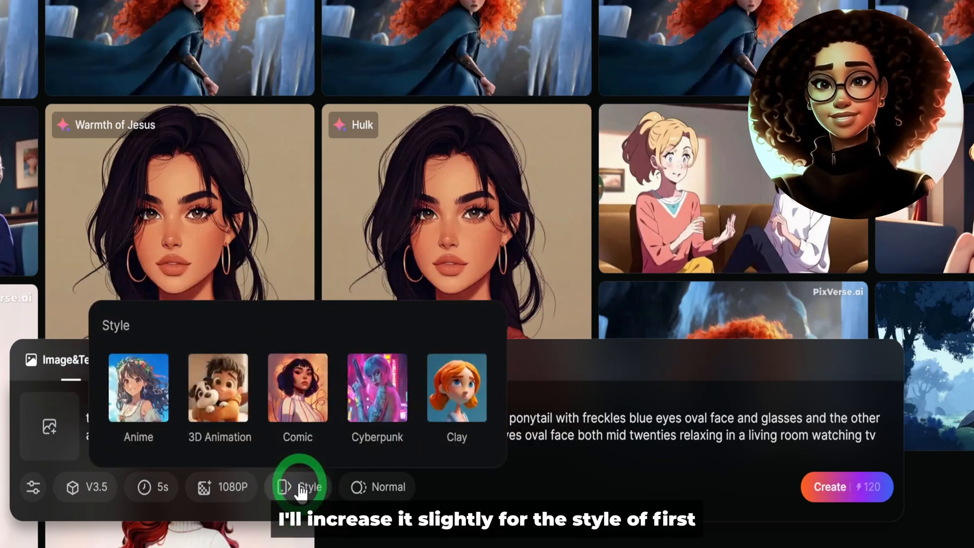
pyautogui.click(217, 424)
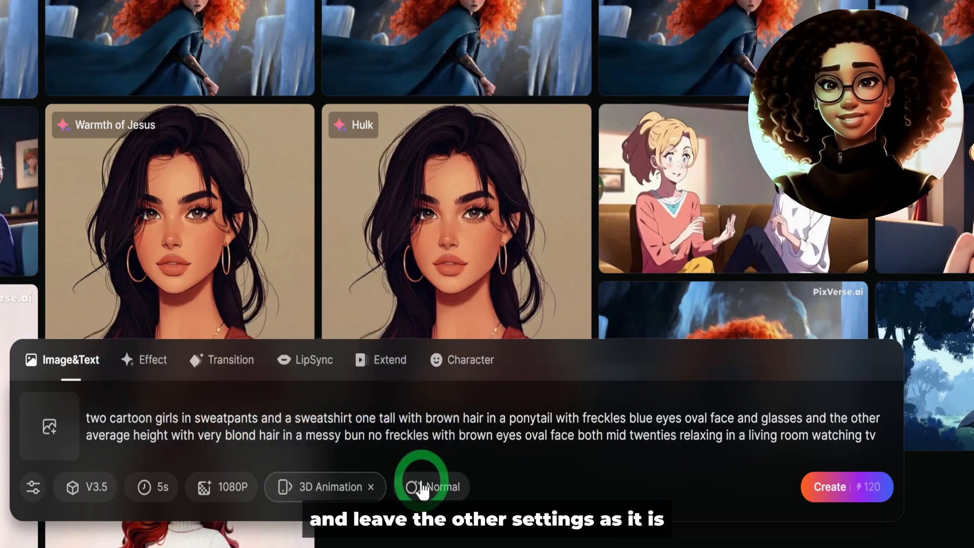
pyautogui.click(422, 488)
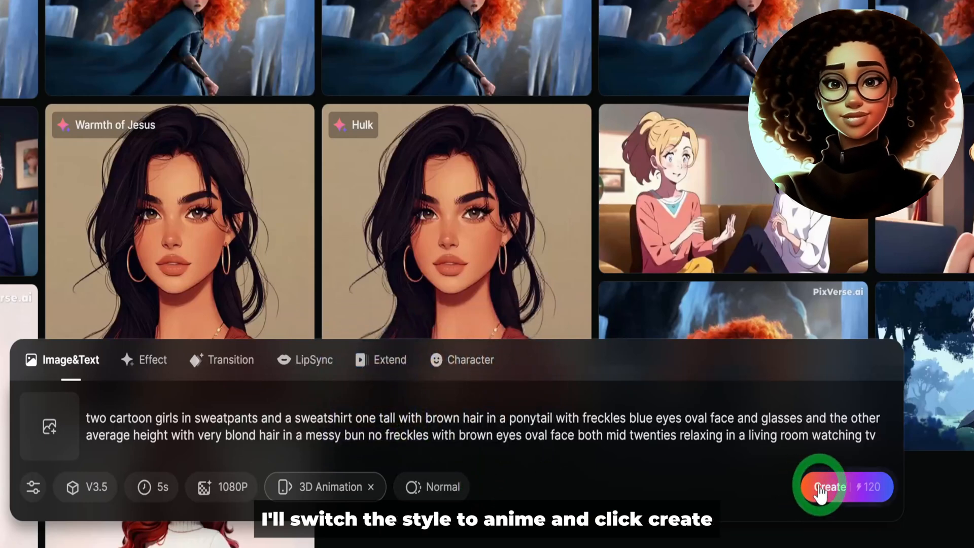
pyautogui.click(820, 490)
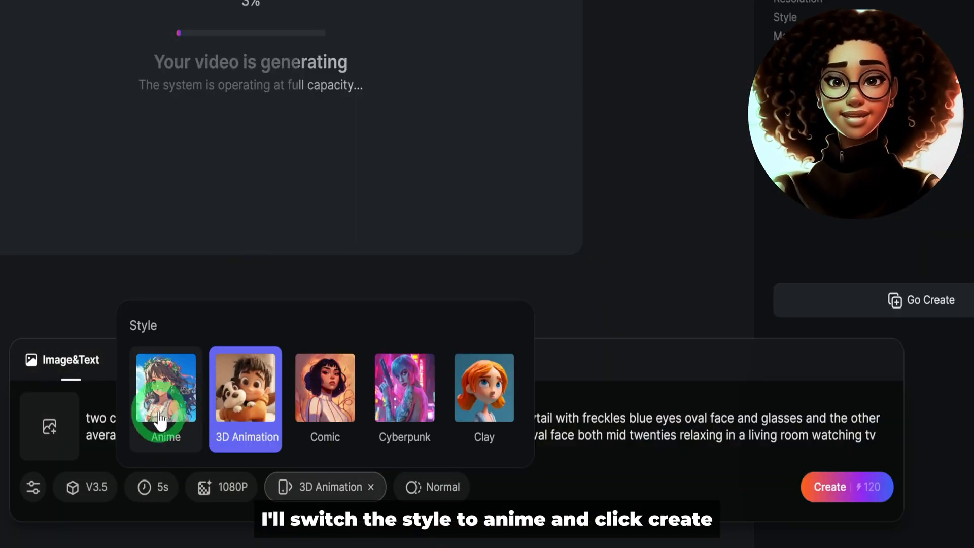
# Switch the style to Anime and generate a second video from the same prompt.
pyautogui.click(163, 413)
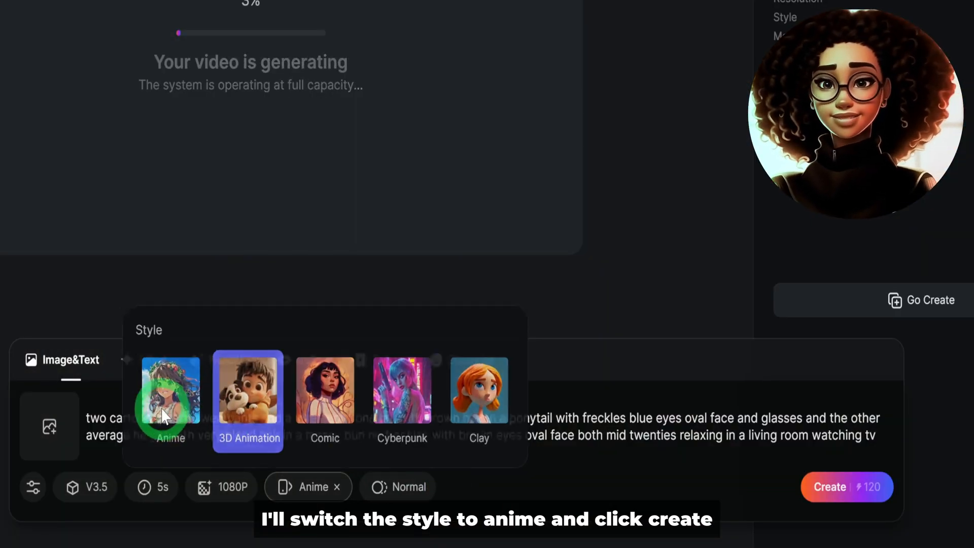
pyautogui.click(831, 488)
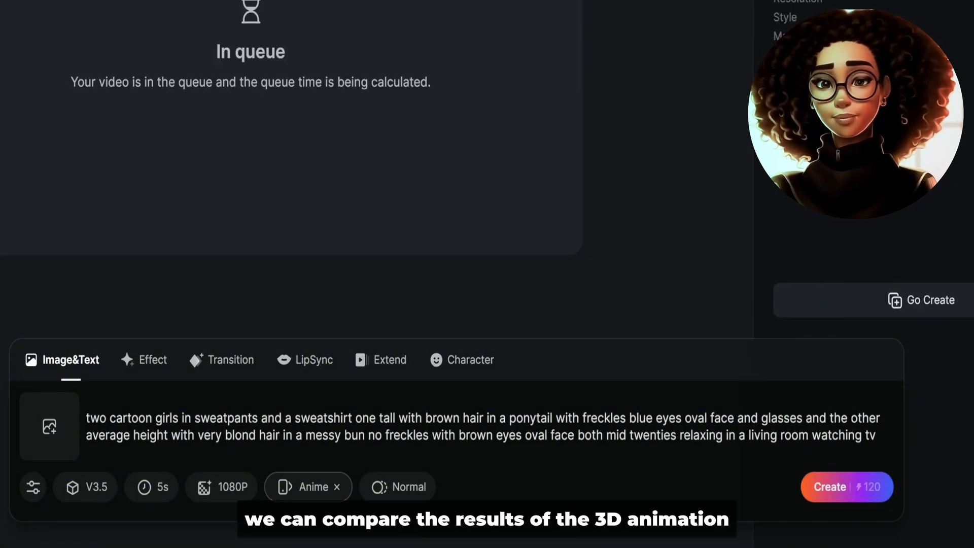
pyautogui.click(835, 221)
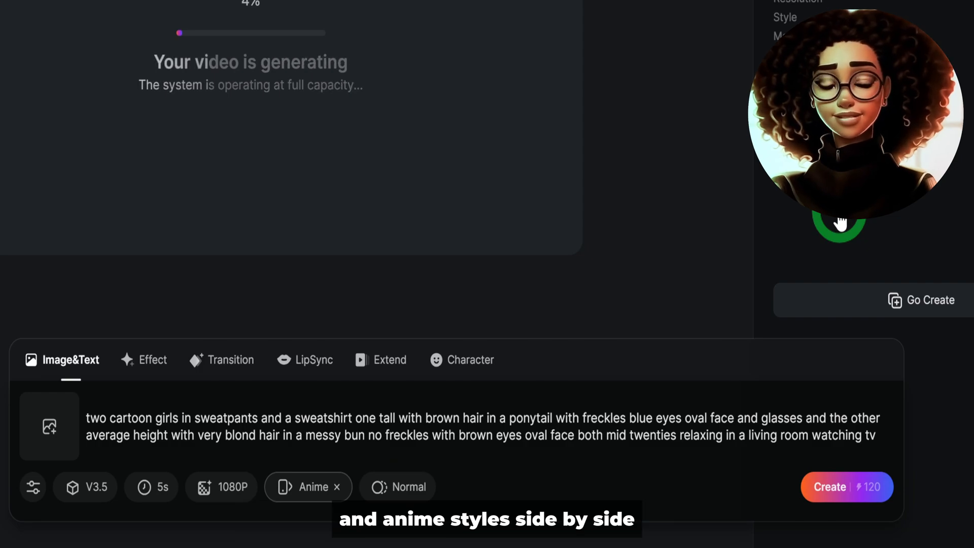
# Play the 3D Animation result and open the Anime result to compare the two styles.
pyautogui.click(5, 290)
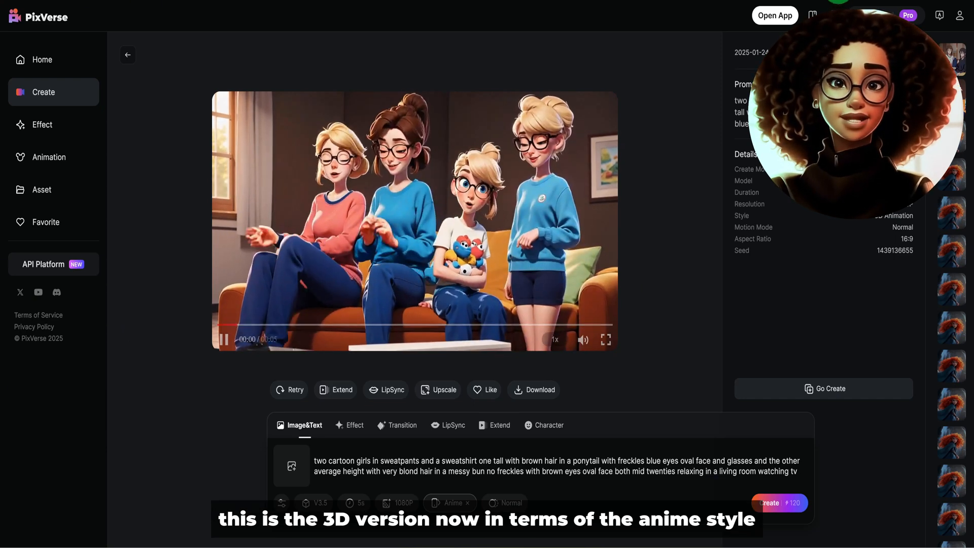
pyautogui.click(953, 64)
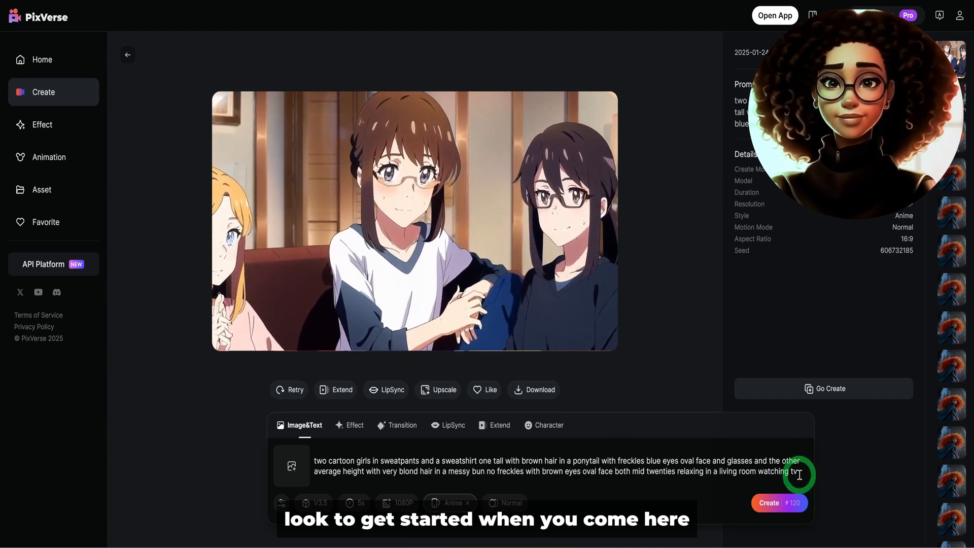
pyautogui.click(798, 471)
# Select the Hulk effect for the portrait of the dark-haired woman and play the Hulk clip.
pyautogui.click(352, 428)
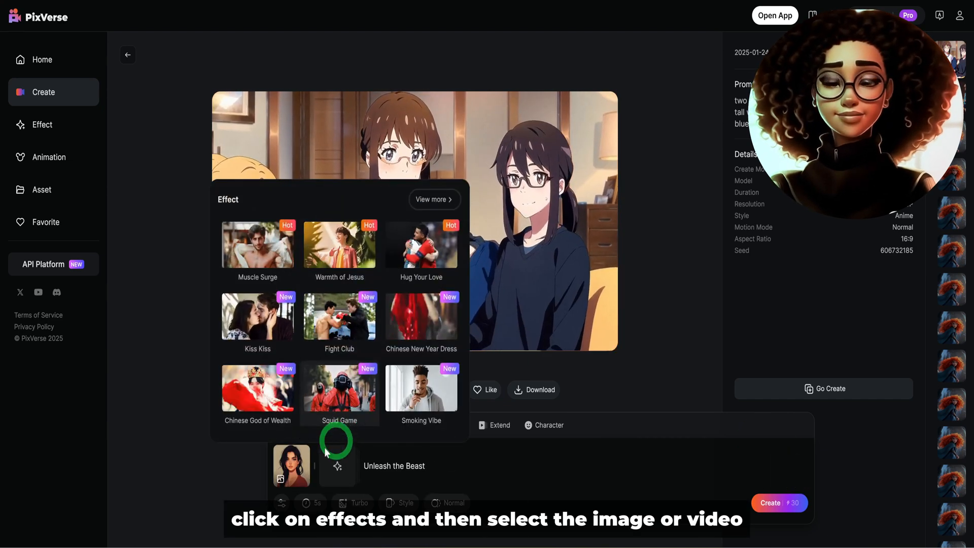
pyautogui.moveTo(299, 469)
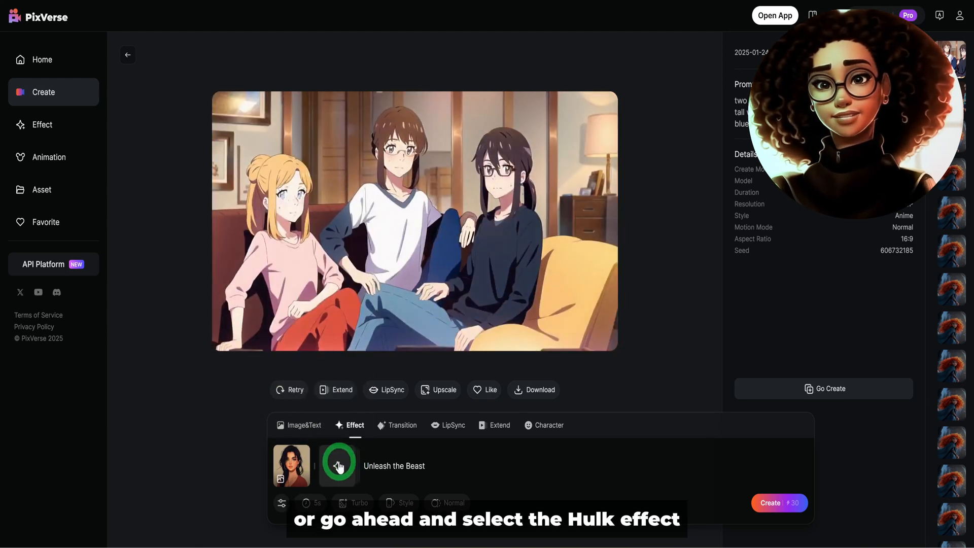
pyautogui.click(339, 465)
pyautogui.scroll(-3, 340, 305)
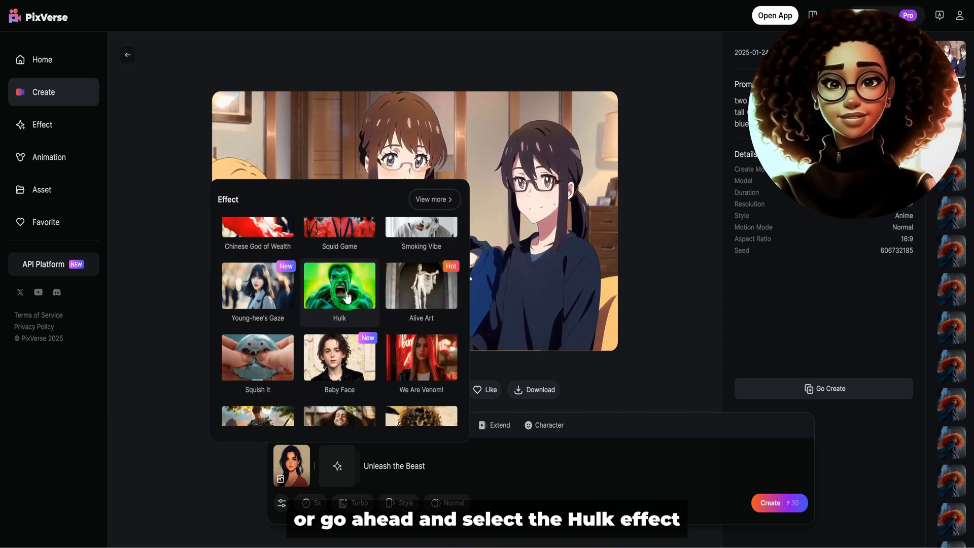
pyautogui.click(342, 312)
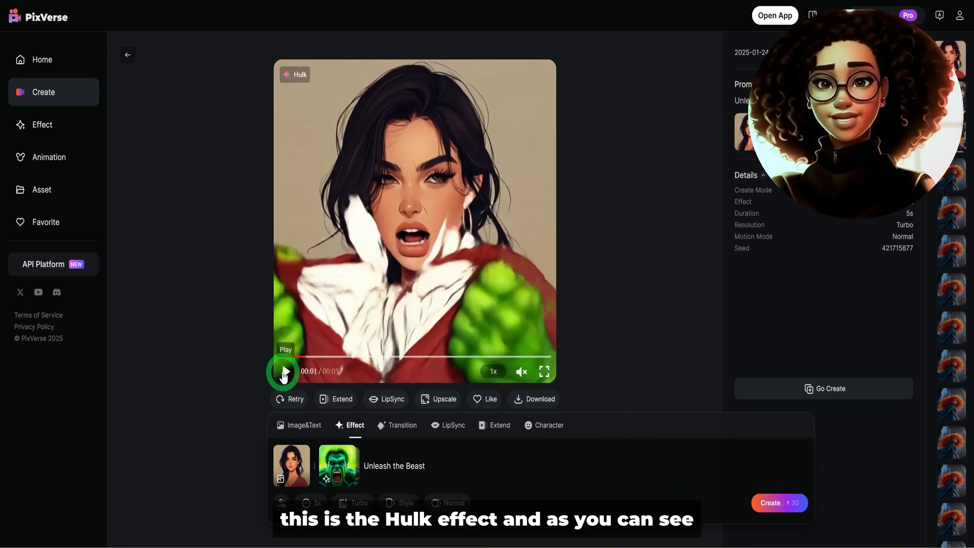
pyautogui.click(284, 373)
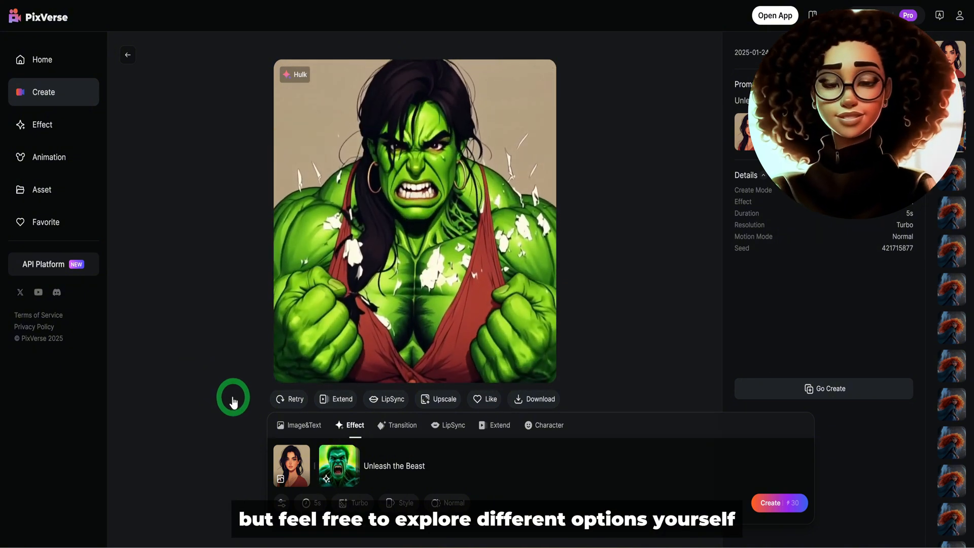
# Change the portrait's effect to Warmth of Jesus and generate the video.
pyautogui.click(347, 461)
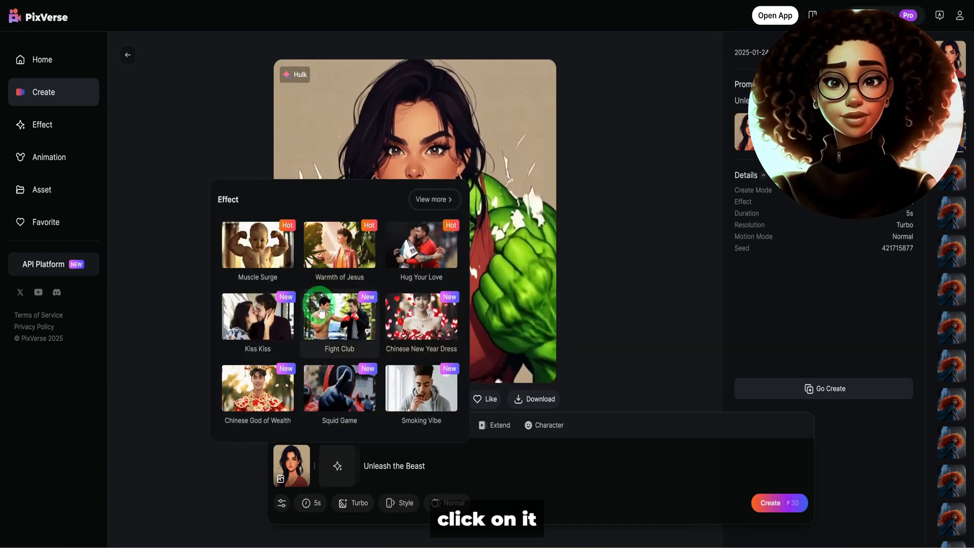
pyautogui.click(322, 234)
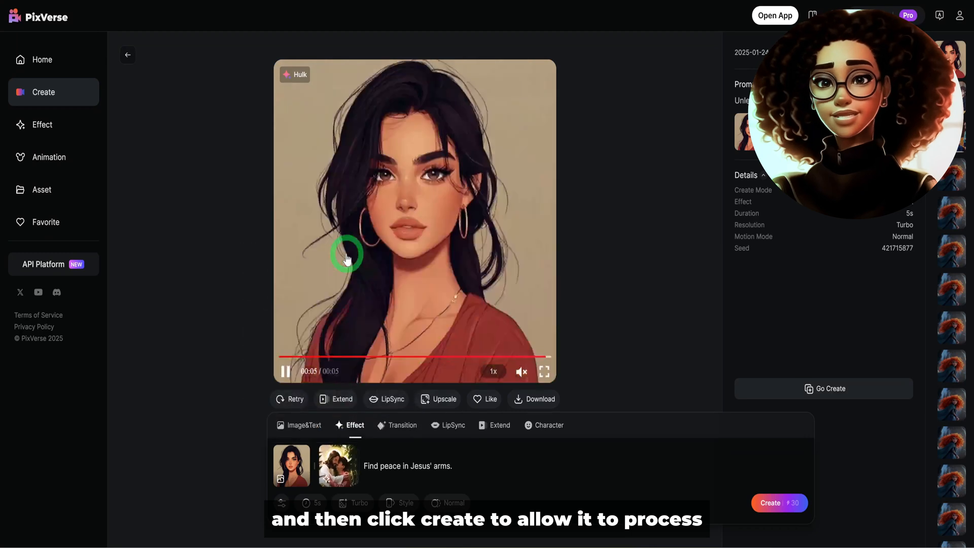
pyautogui.click(767, 505)
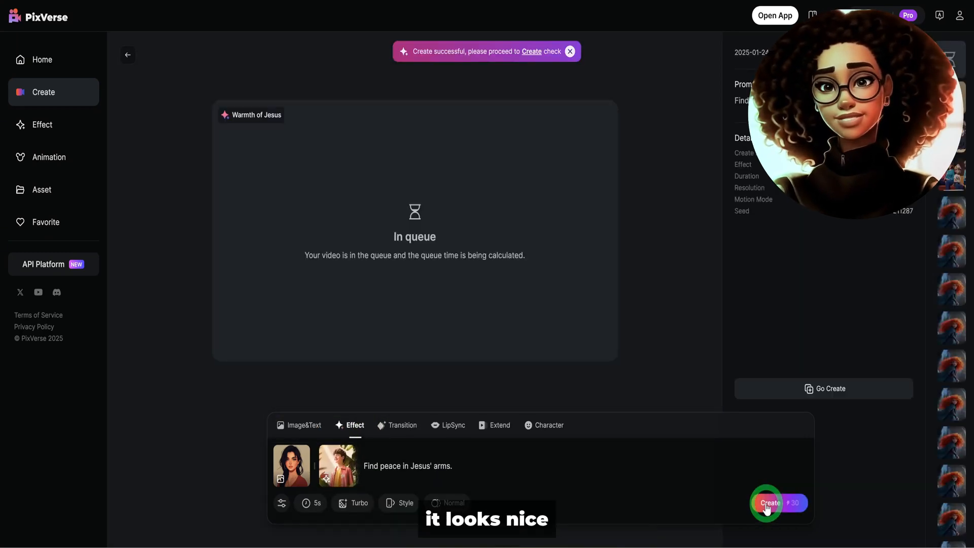
# Play the Warmth of Jesus clip and check which styles are available for effect videos.
pyautogui.click(285, 372)
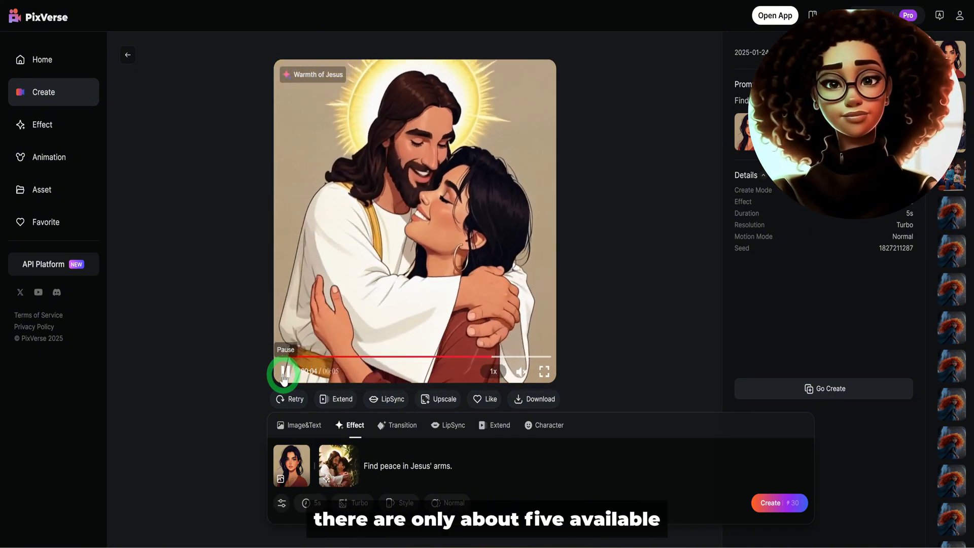
pyautogui.click(401, 504)
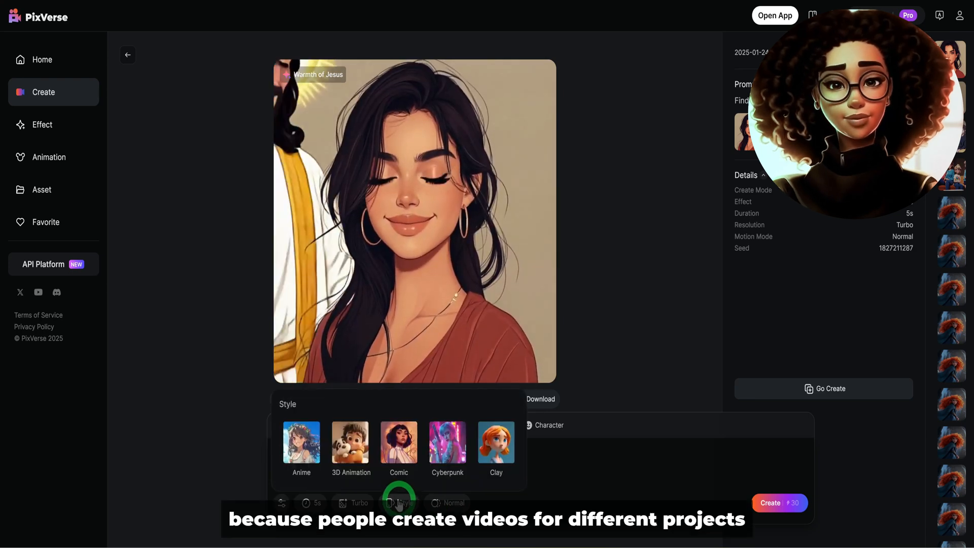
pyautogui.click(608, 477)
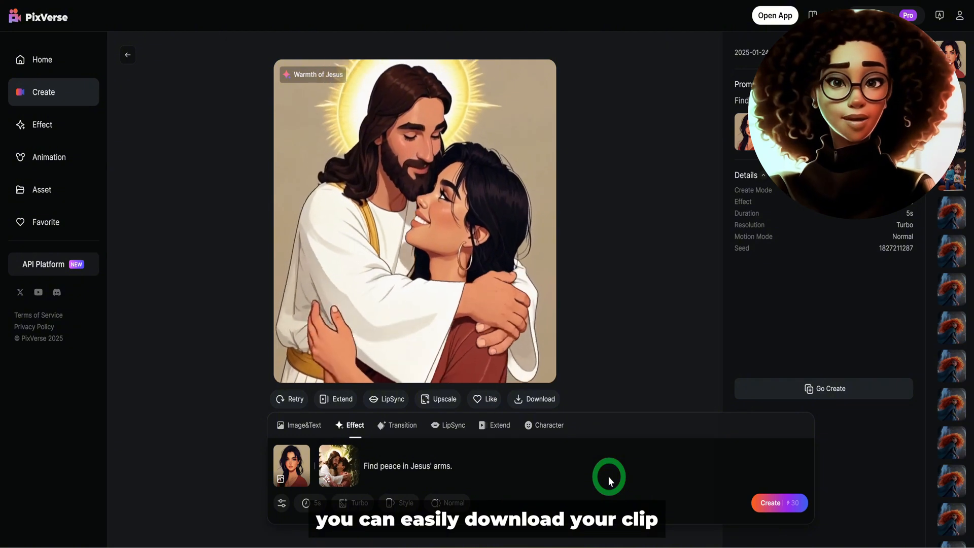
# Download the Warmth of Jesus clip in its watermark-free version.
pyautogui.moveTo(536, 406)
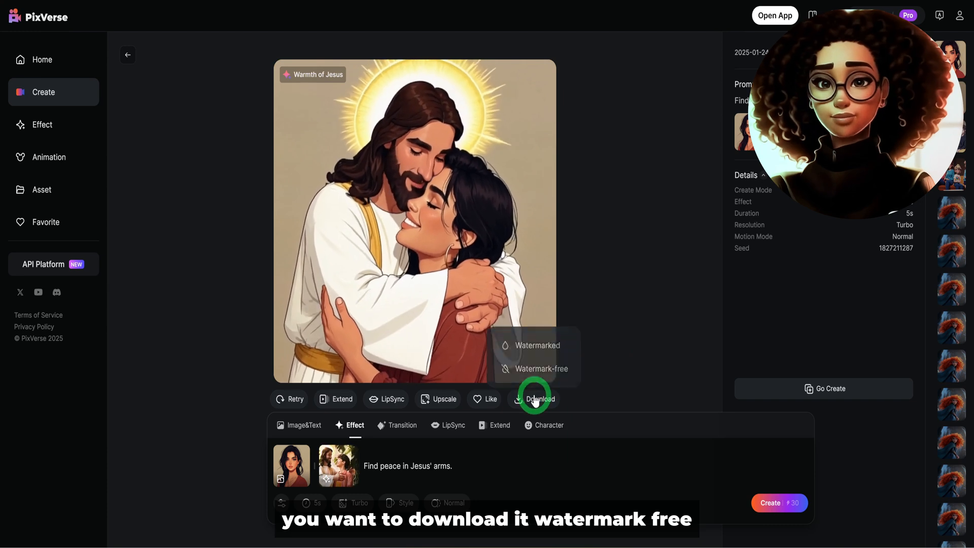
pyautogui.click(542, 369)
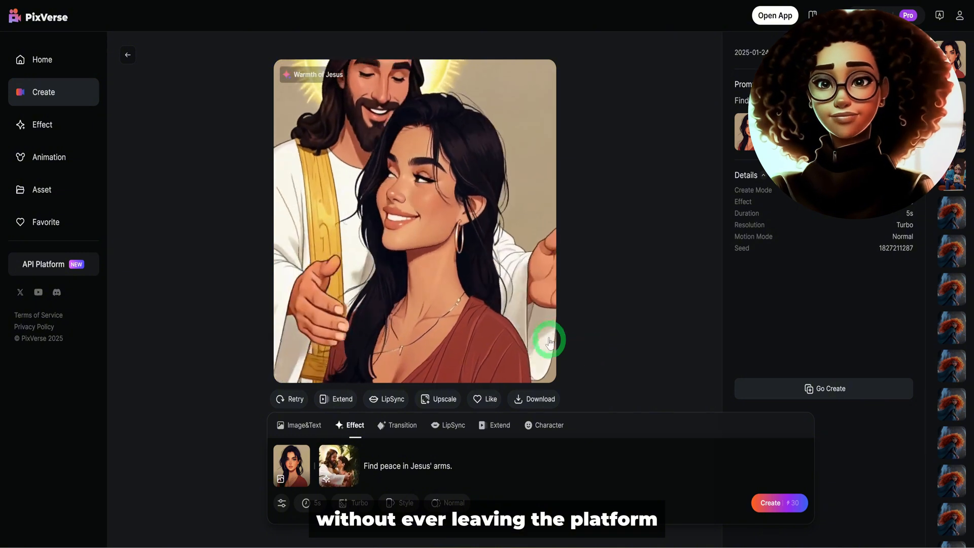
pyautogui.moveTo(538, 333)
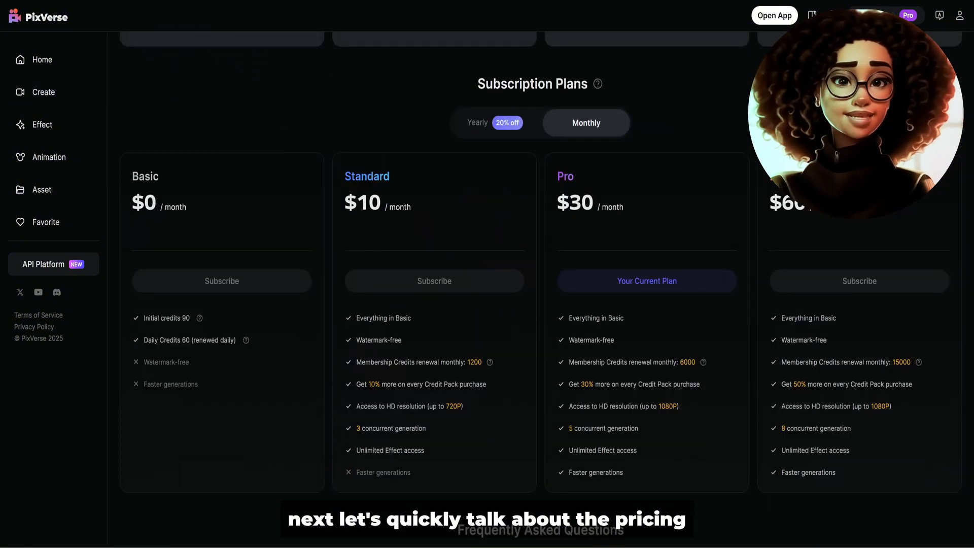